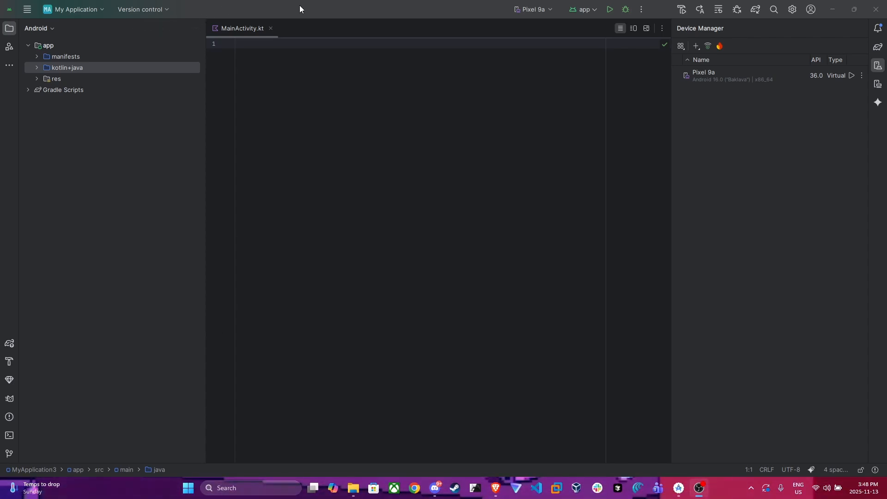
# Step: Start creating a virtual device, sort the phone profiles by Play Store support, and select the Pixel 4 profile
pyautogui.moveTo(280, 7); pyautogui.dragTo(407, 1)
pyautogui.click(696, 46)
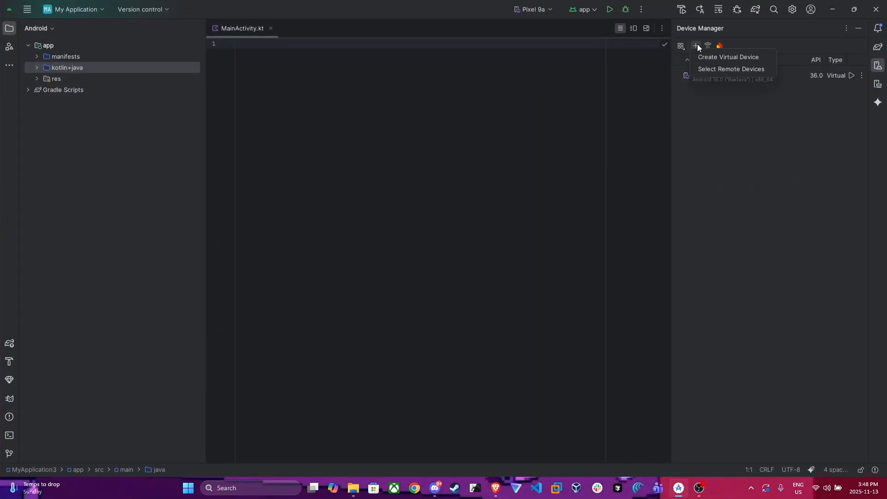
pyautogui.click(708, 57)
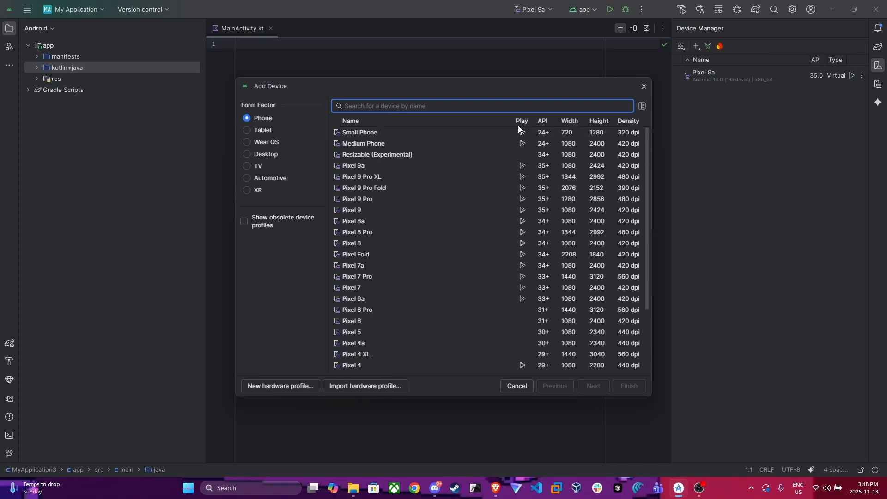
pyautogui.click(550, 120)
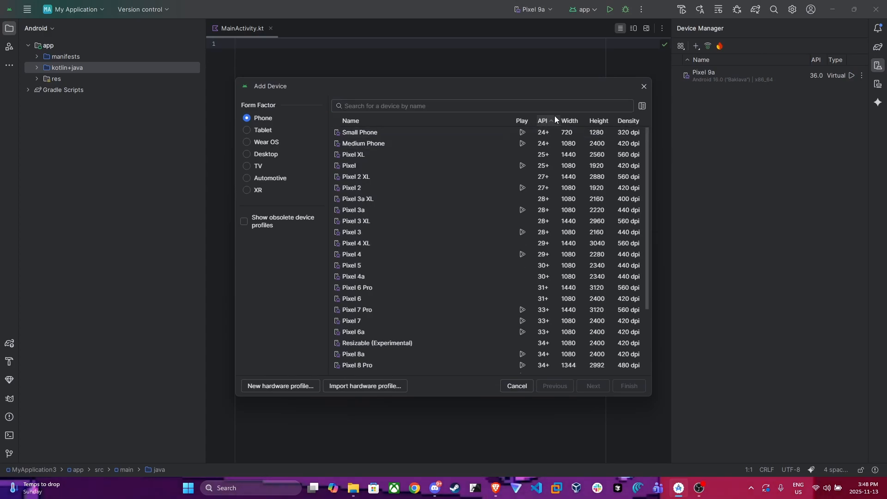
pyautogui.click(528, 120)
pyautogui.scroll(3, 490, 178)
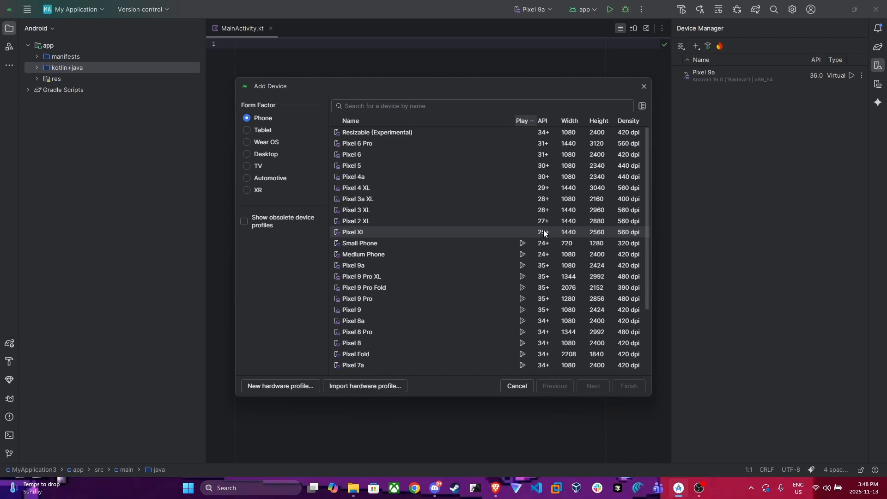
pyautogui.scroll(-3, 589, 174)
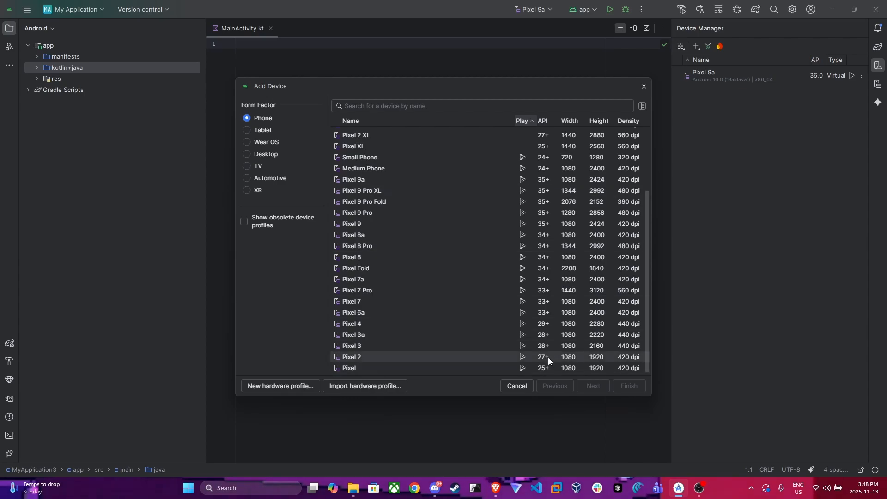
pyautogui.click(522, 326)
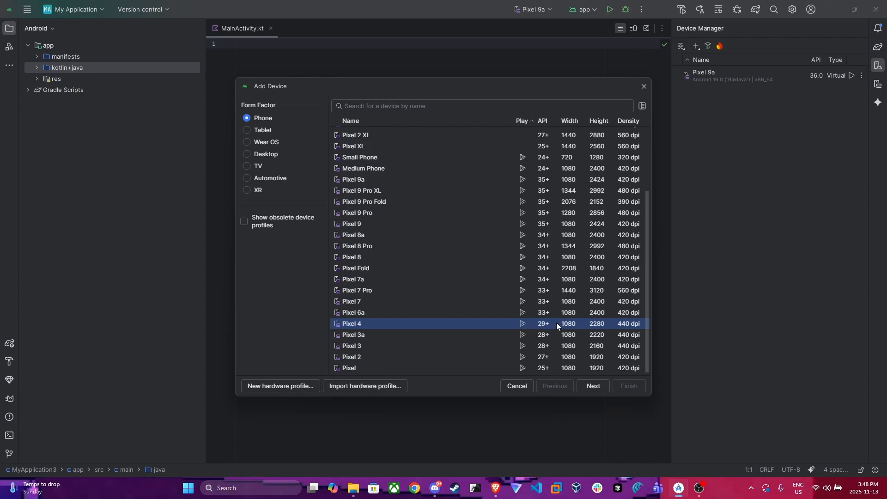
# Step: Examine the phone profiles' Play Store support and API levels, sorting the list by API from highest to lowest
pyautogui.scroll(3, 555, 323)
pyautogui.scroll(-3, 572, 173)
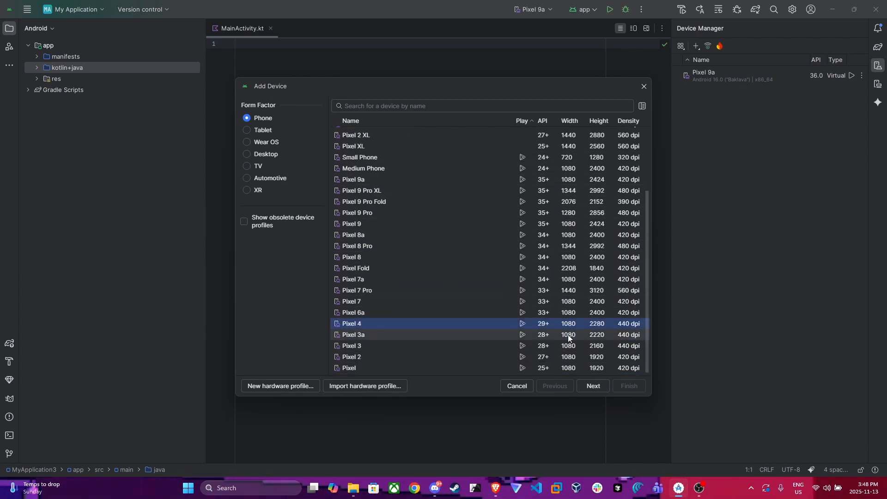
pyautogui.scroll(3, 570, 322)
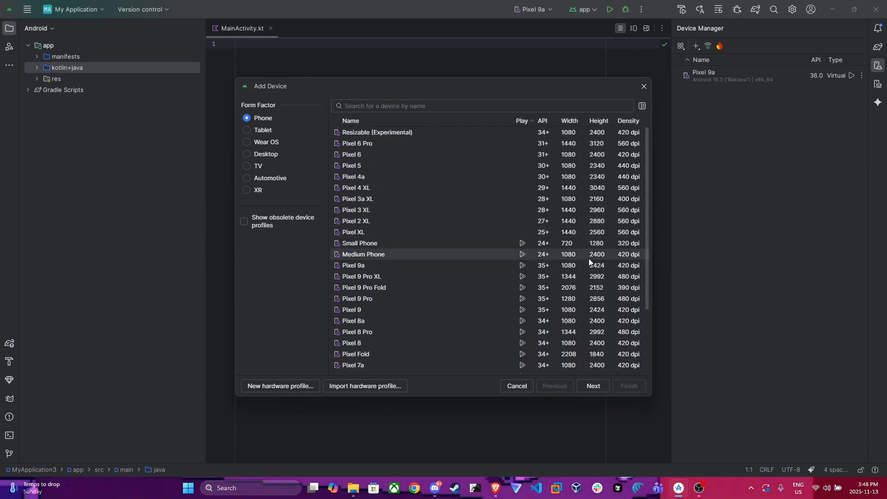
pyautogui.scroll(-2, 588, 259)
pyautogui.scroll(2, 572, 249)
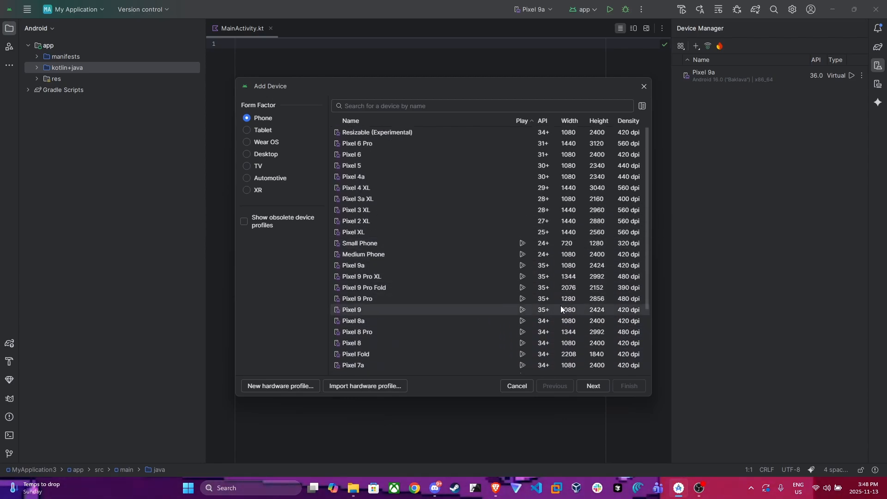
pyautogui.click(547, 119)
pyautogui.scroll(2, 551, 144)
pyautogui.click(547, 121)
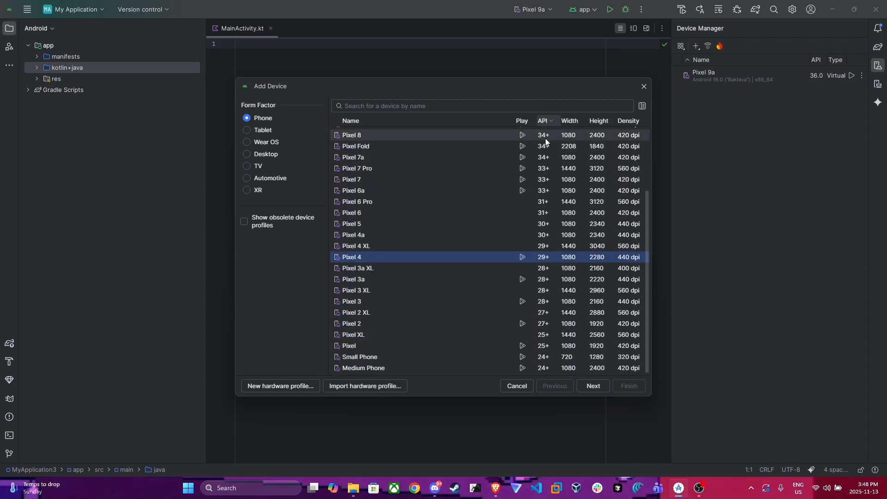
pyautogui.scroll(3, 545, 138)
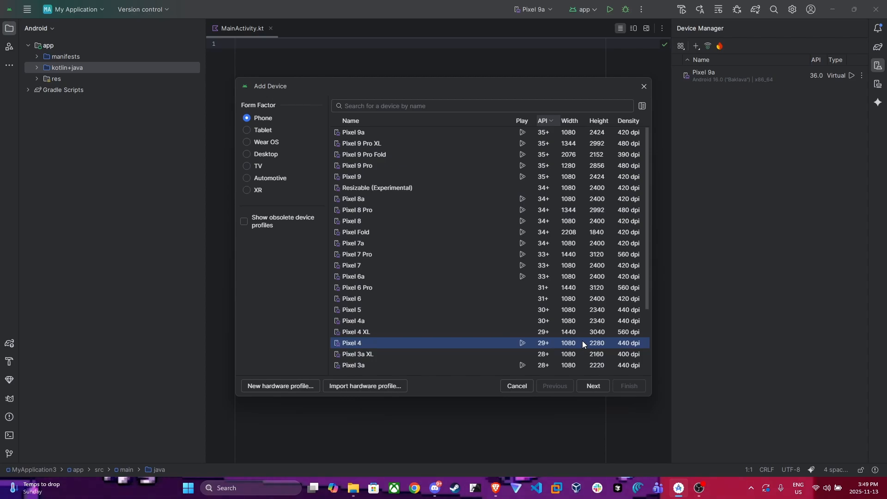
# Step: Create the Pixel 4 virtual device with API 31 "S"; Android 12.0 and the Google Play Intel x86_64 Atom system image
pyautogui.click(601, 386)
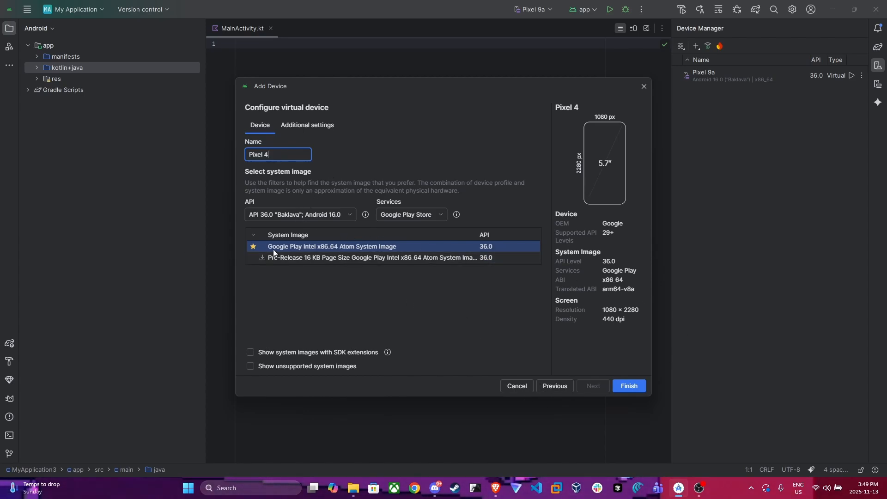
pyautogui.click(330, 216)
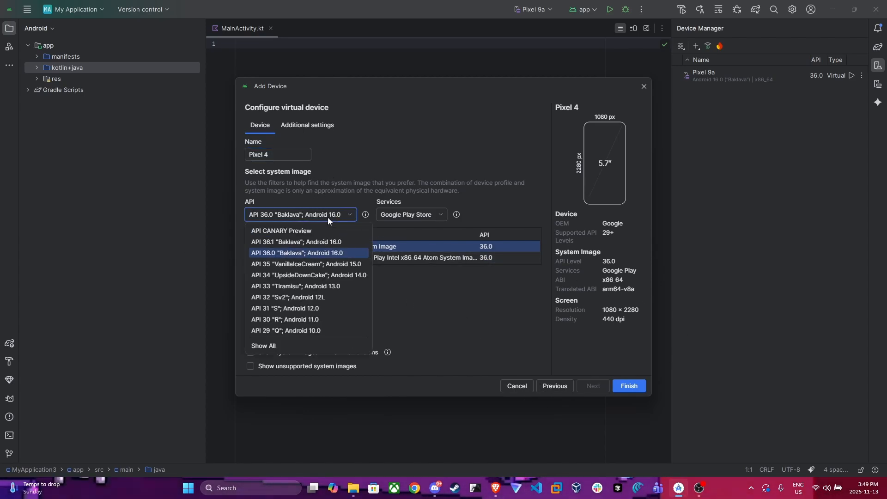
pyautogui.click(303, 308)
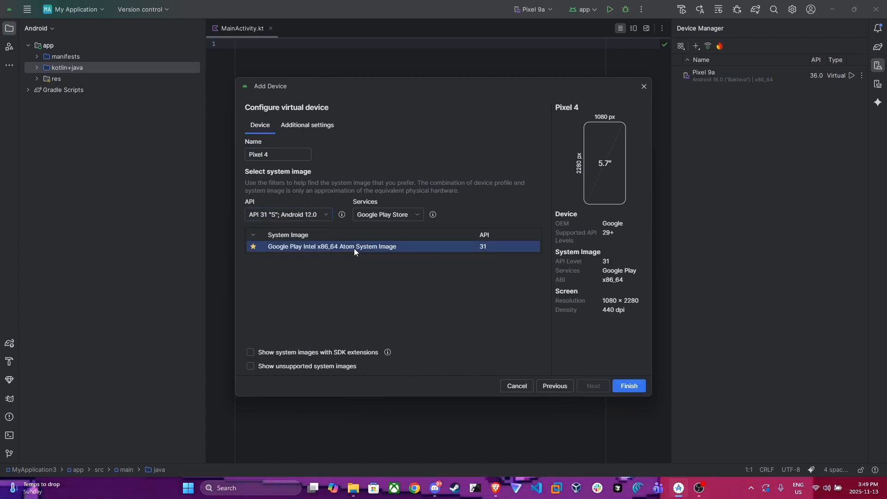
pyautogui.click(634, 387)
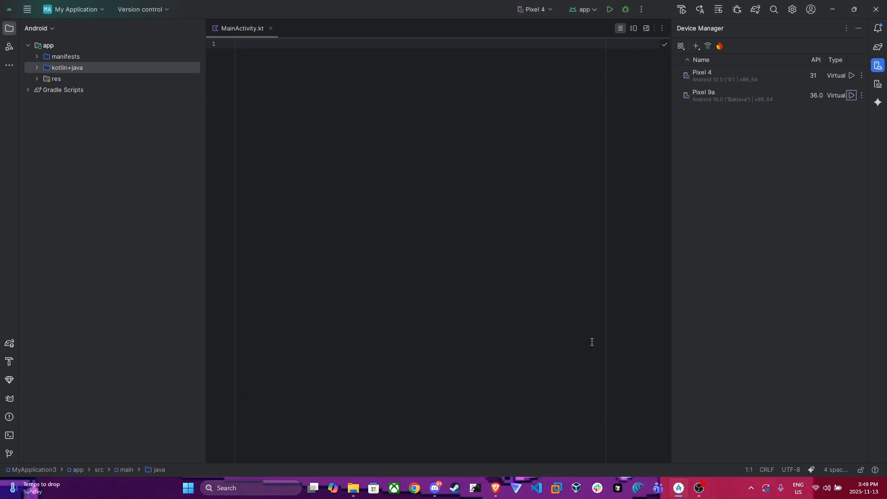
# Step: Launch the Pixel 4 virtual device from the device list
pyautogui.click(742, 82)
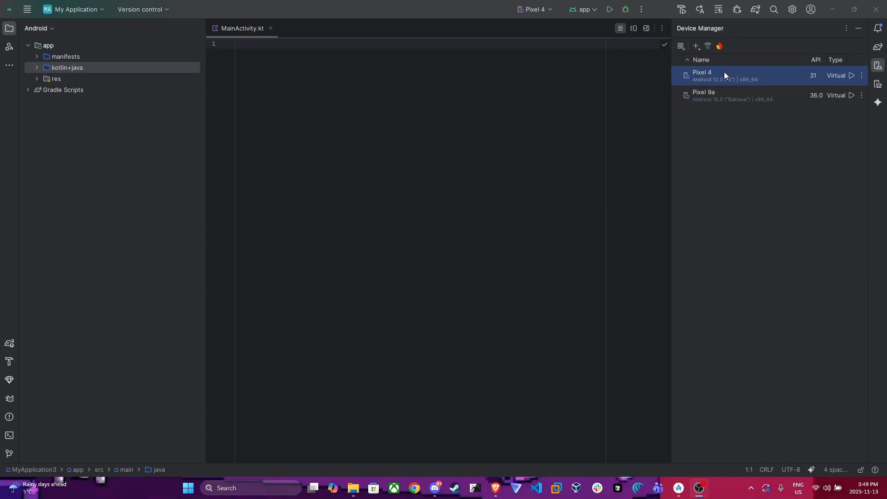
pyautogui.click(851, 75)
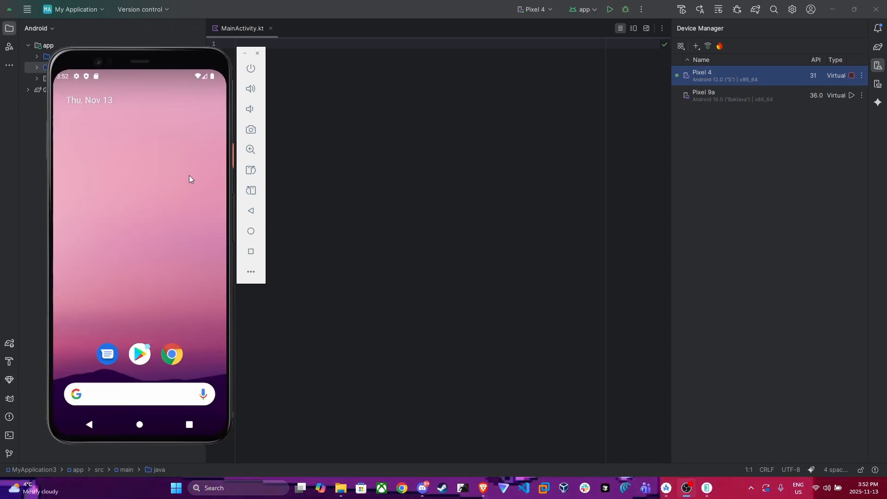
pyautogui.moveTo(199, 167); pyautogui.dragTo(127, 204)
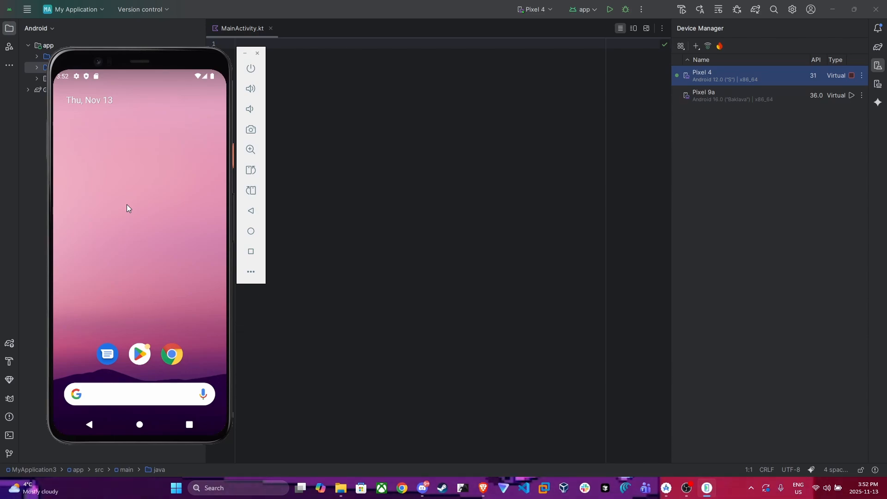
# Step: Explore the emulator's home screen, view its recent apps overview, and return to the home screen
pyautogui.click(140, 353)
pyautogui.click(147, 421)
pyautogui.click(143, 359)
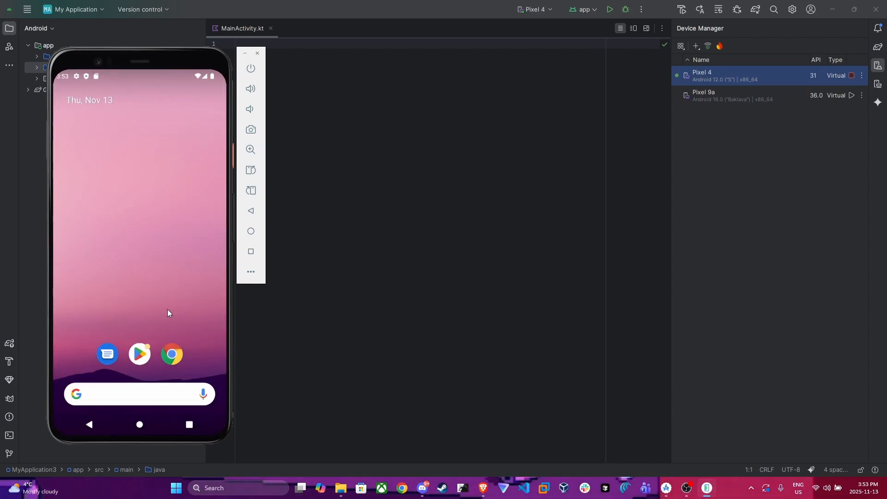
pyautogui.moveTo(149, 349); pyautogui.dragTo(173, 163)
pyautogui.moveTo(206, 318); pyautogui.dragTo(189, 423)
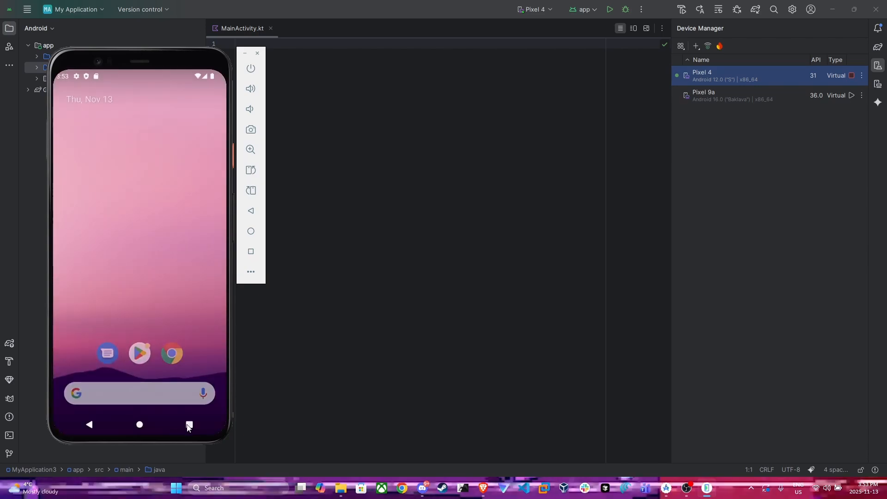
pyautogui.click(190, 427)
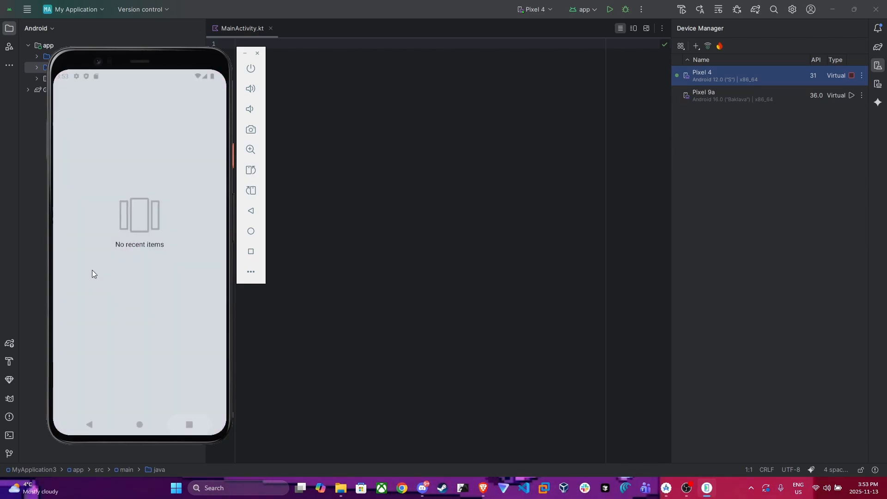
pyautogui.click(140, 424)
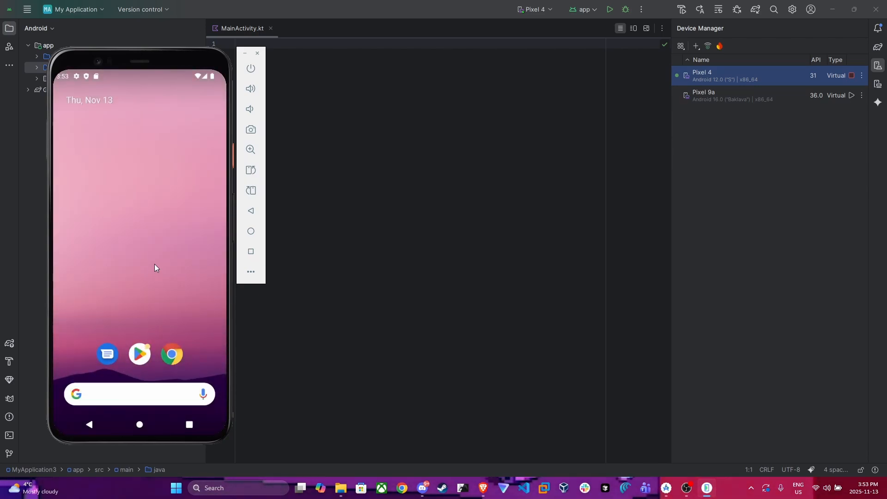
# Step: Open the Google Play Store on the emulated phone to check it, and return to the home screen
pyautogui.click(140, 353)
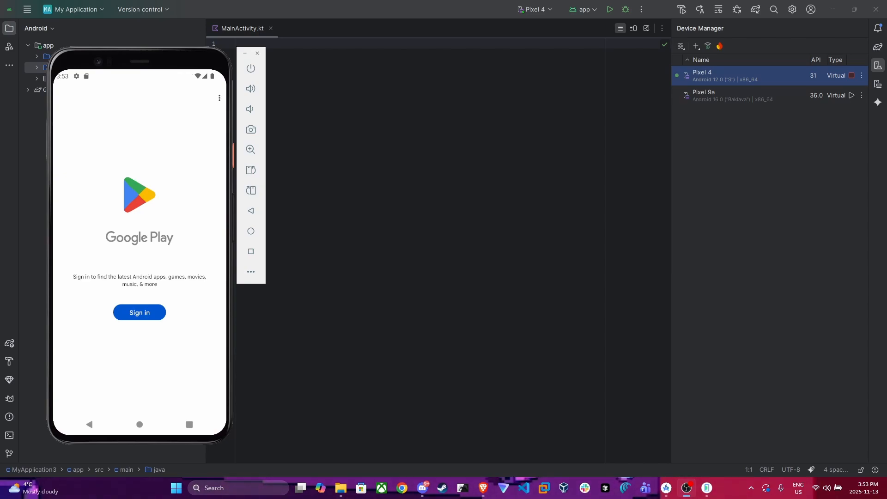
pyautogui.click(131, 424)
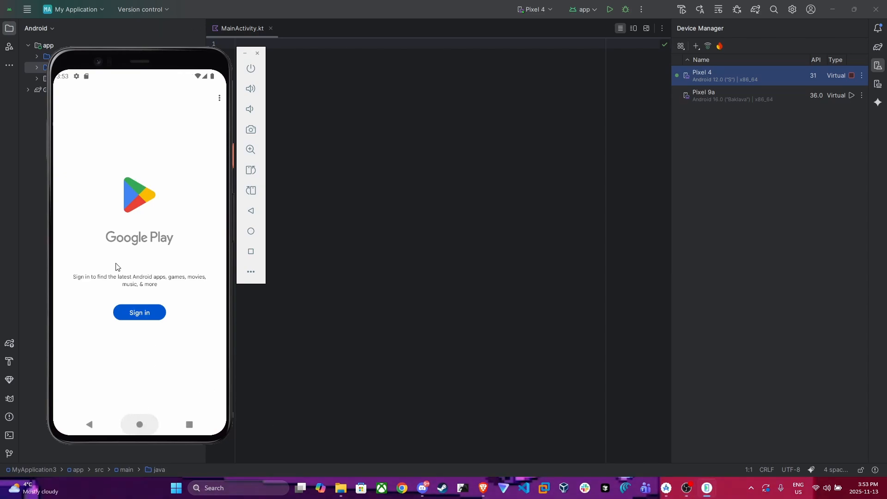
pyautogui.click(138, 354)
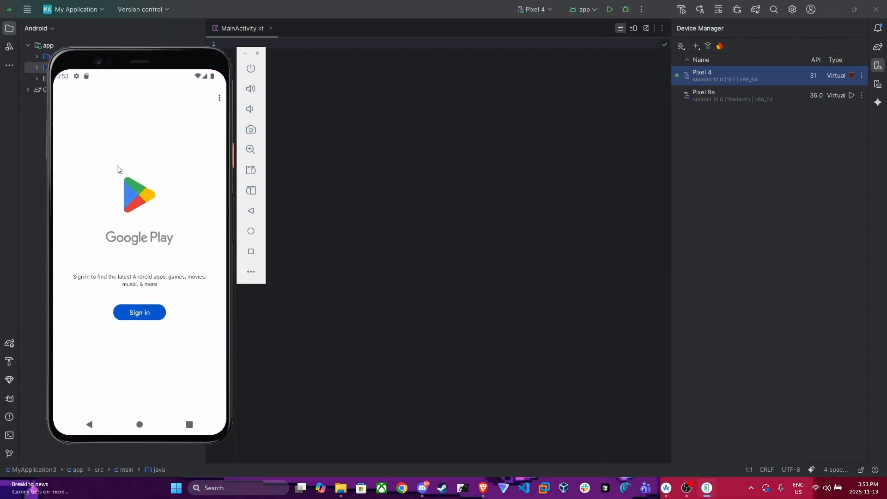
pyautogui.click(138, 424)
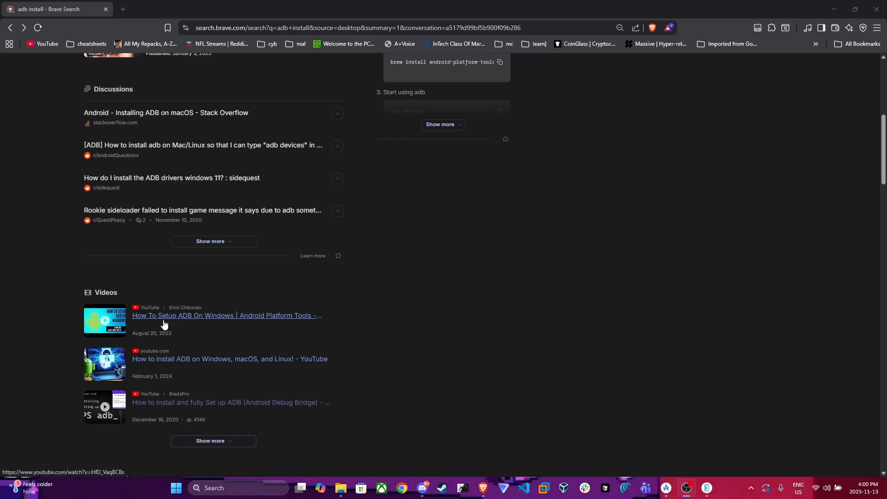
# Step: In the Brave browser, look through the "adb install" search results for the guides and videos on setting up ADB
pyautogui.scroll(1, 273, 257)
pyautogui.scroll(5, 273, 257)
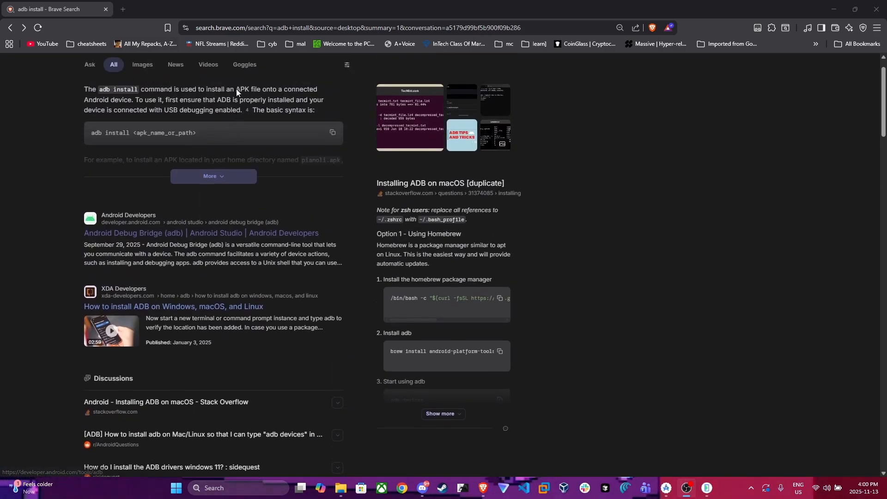
pyautogui.click(119, 74)
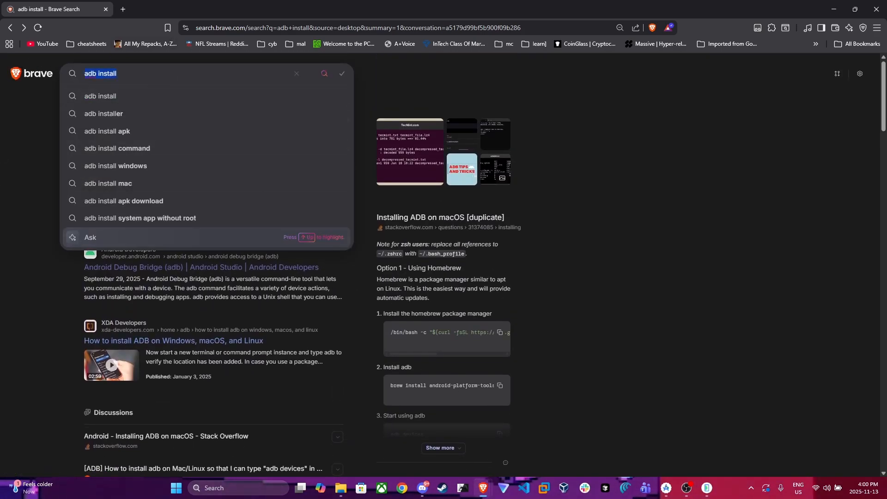
pyautogui.click(33, 173)
pyautogui.scroll(-7, 287, 375)
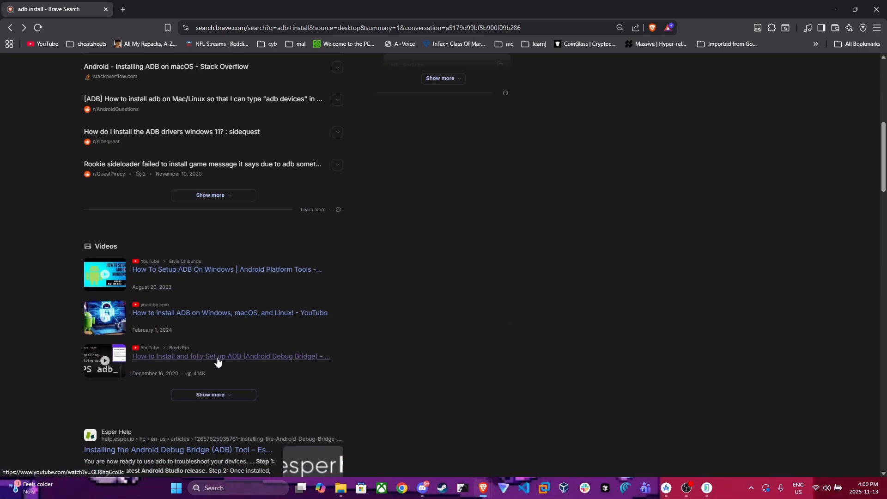
pyautogui.scroll(8, 219, 359)
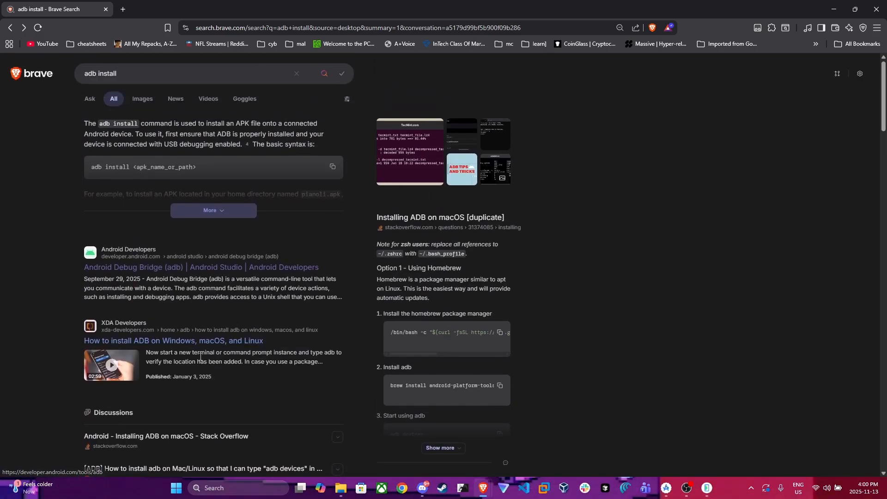
# Step: Open Windows PowerShell and run adb devices to list the attached Android devices
pyautogui.press('super')
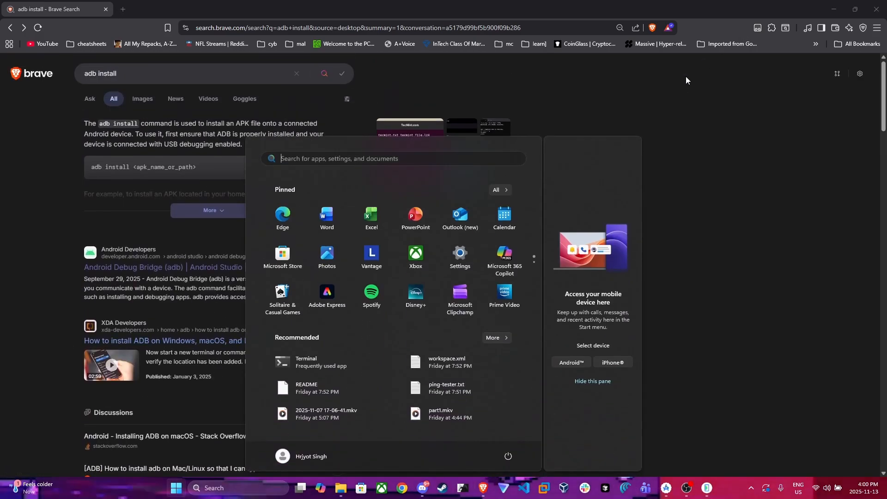
pyautogui.write('power')
pyautogui.press('Return')
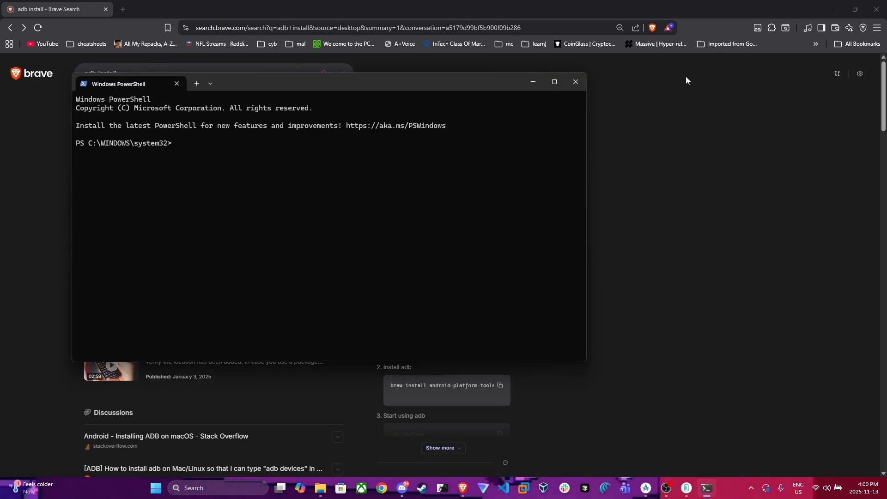
pyautogui.write('adb ')
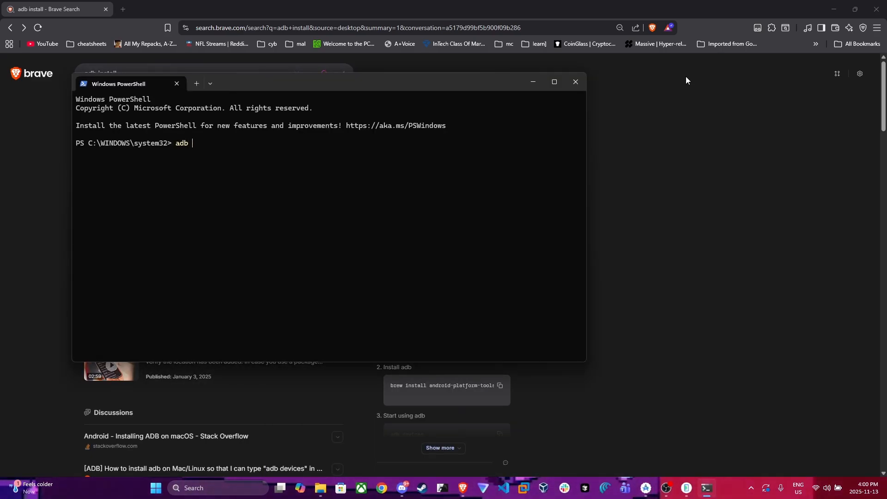
pyautogui.write('devices')
pyautogui.press('Return')
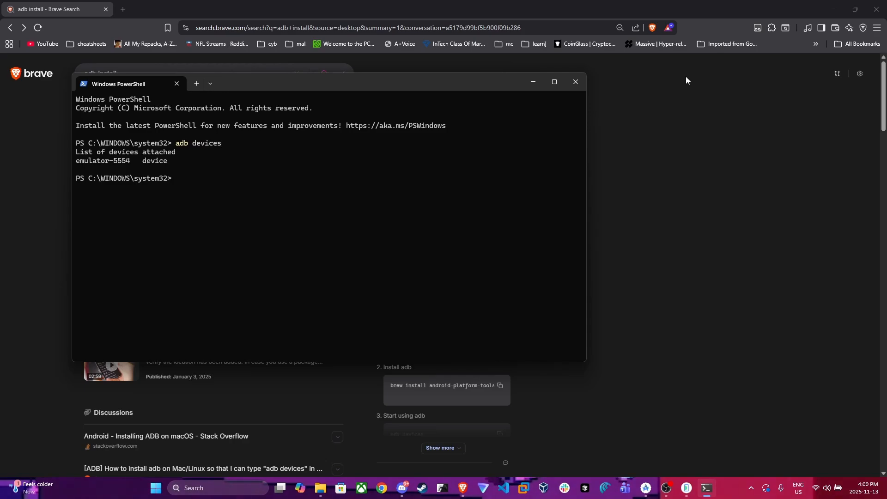
# Step: Bring the Pixel 4 emulator window to the front and place it beside the adb devices output in PowerShell
pyautogui.click(687, 489)
pyautogui.moveTo(167, 60); pyautogui.dragTo(631, 61)
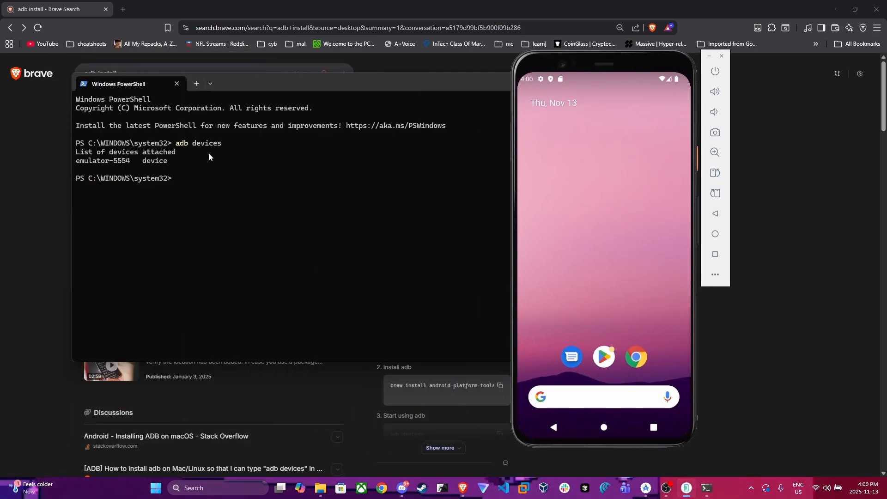
# Step: Point out the emulator-5554 entry in the adb devices output and shift the PowerShell window clear of the emulator
pyautogui.moveTo(167, 160); pyautogui.dragTo(88, 162)
pyautogui.click(78, 165)
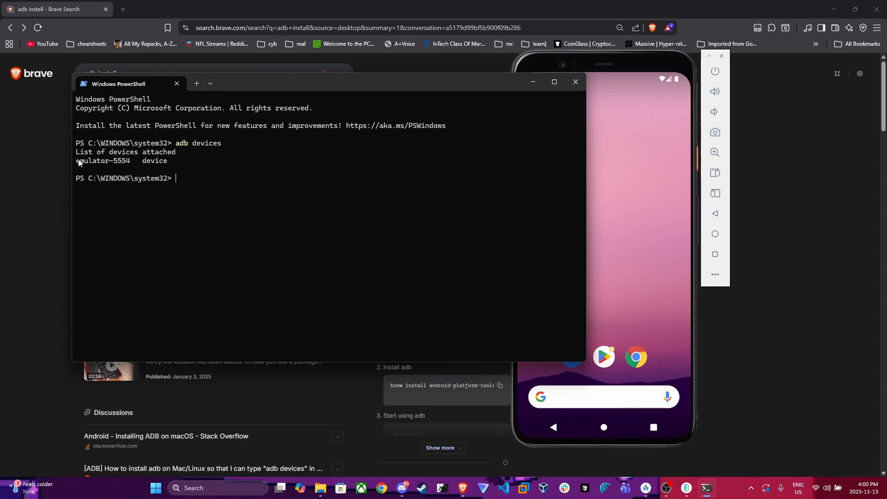
pyautogui.moveTo(172, 159); pyautogui.dragTo(84, 166)
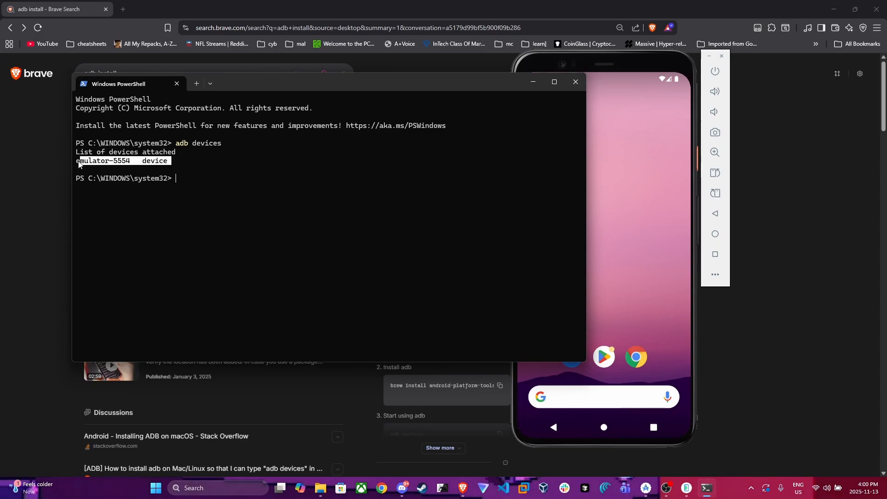
pyautogui.click(79, 162)
pyautogui.moveTo(309, 84); pyautogui.dragTo(282, 84)
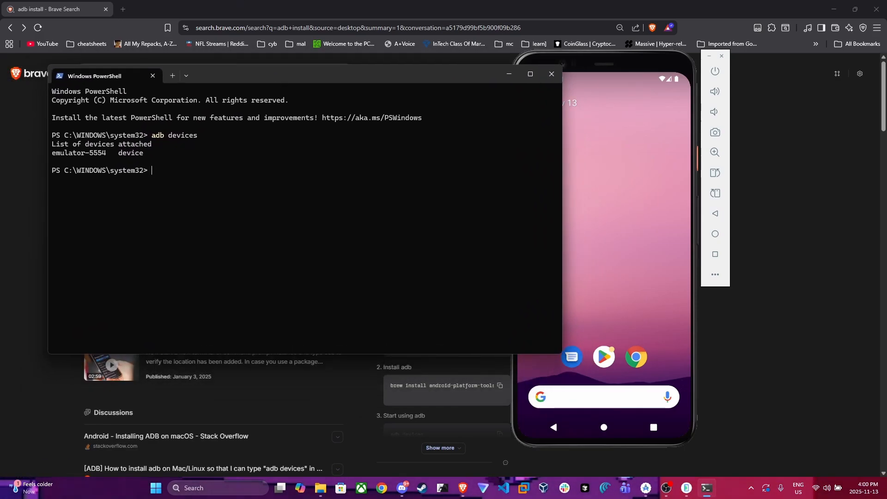
# Step: Start an adb shell session on the emulator and list its root directory with ls
pyautogui.press('BackSpace')
pyautogui.press('BackSpace')
pyautogui.write('db')
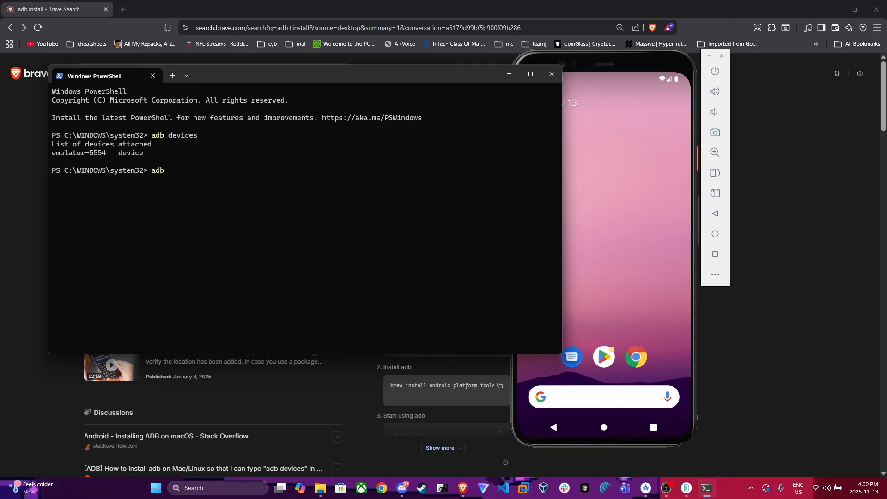
pyautogui.write(' shell')
pyautogui.press('Return')
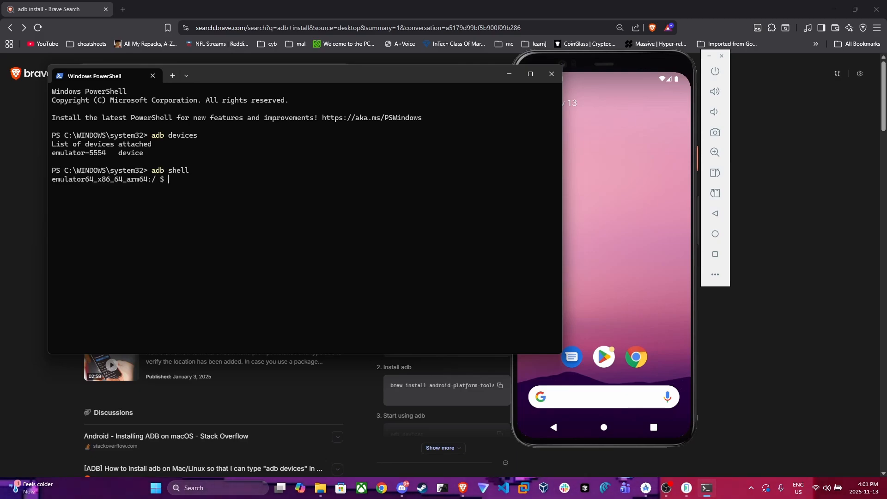
pyautogui.write('ls')
pyautogui.press('Return')
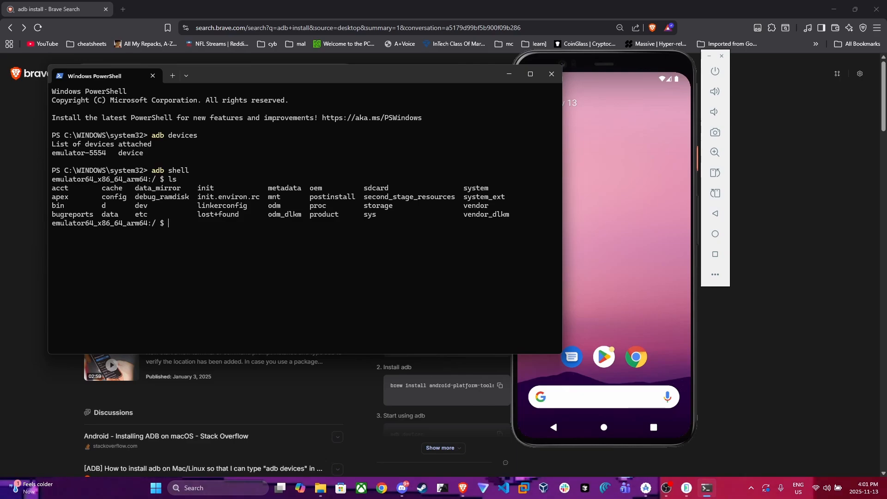
# Step: Try to get root access with su in the emulator shell, and exit back to PowerShell
pyautogui.press('Return')
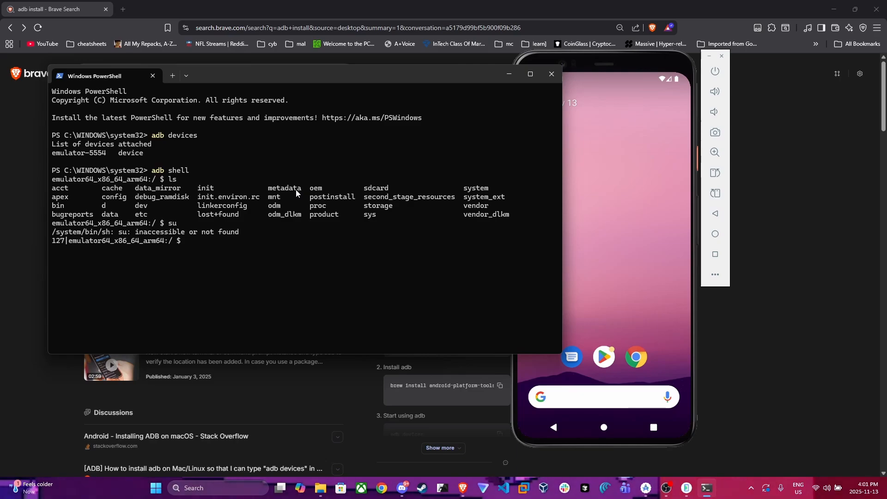
pyautogui.hotkey('ctrl', 'c')
pyautogui.hotkey('ctrl', 'c')
pyautogui.write('exit')
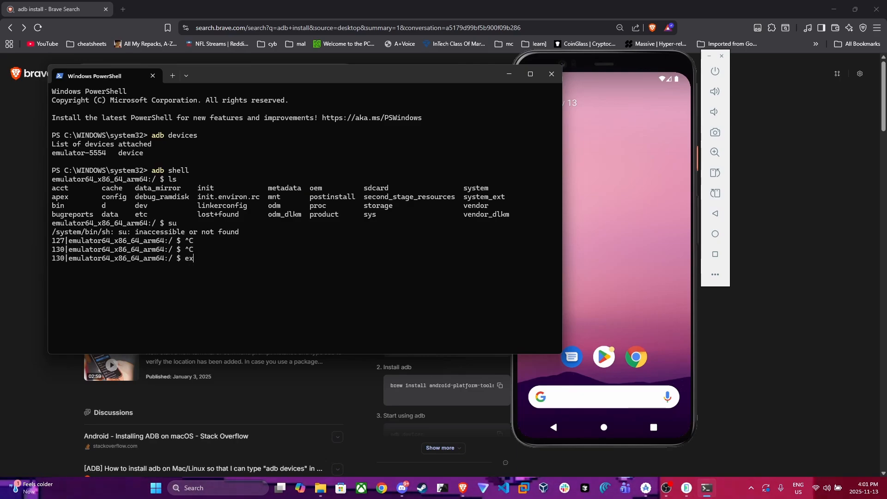
pyautogui.press('Return')
# Step: Write out the example command adb install /path at the PowerShell prompt without running it
pyautogui.write('adb ')
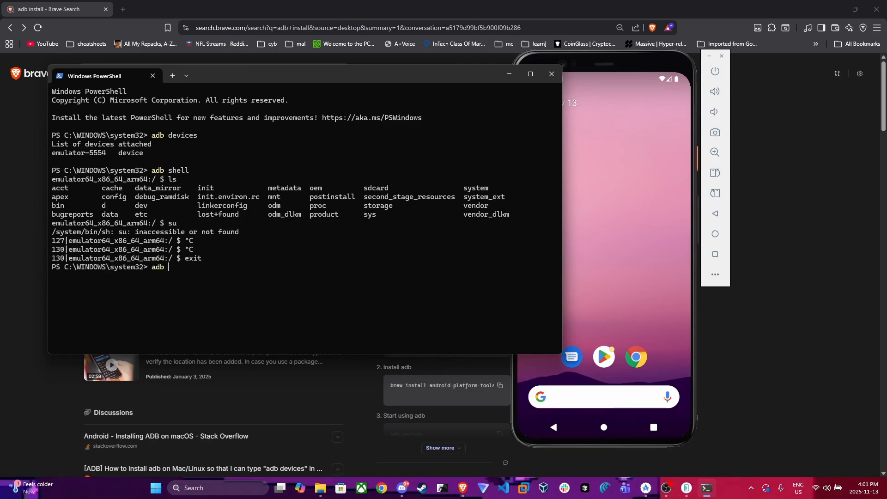
pyautogui.write('insall /')
pyautogui.press('BackSpace')
pyautogui.press('BackSpace')
pyautogui.press('BackSpace')
pyautogui.press('BackSpace')
pyautogui.press('BackSpace')
pyautogui.press('BackSpace')
pyautogui.press('BackSpace')
pyautogui.press('BackSpace')
pyautogui.press('BackSpace')
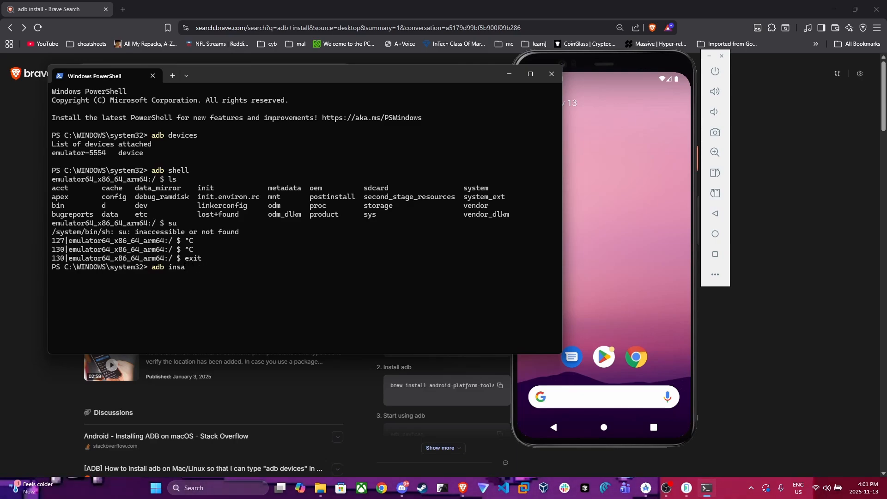
pyautogui.write('tall ')
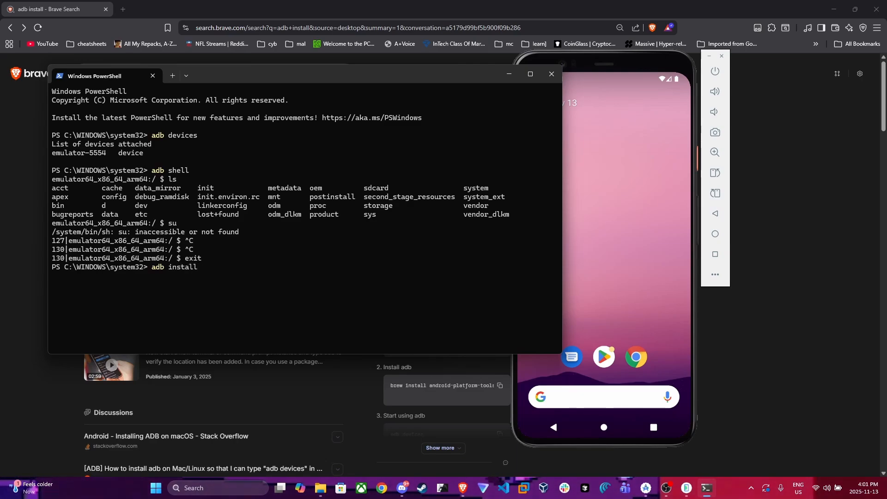
pyautogui.write('/path')
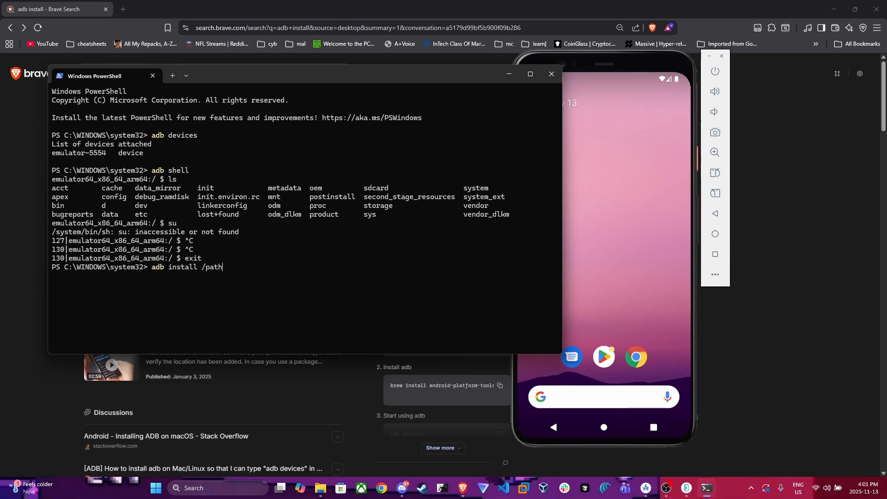
# Step: Minimise PowerShell and install Magisk.apk from the Downloads\andvm folder on the Pixel 4 emulator
pyautogui.click(508, 75)
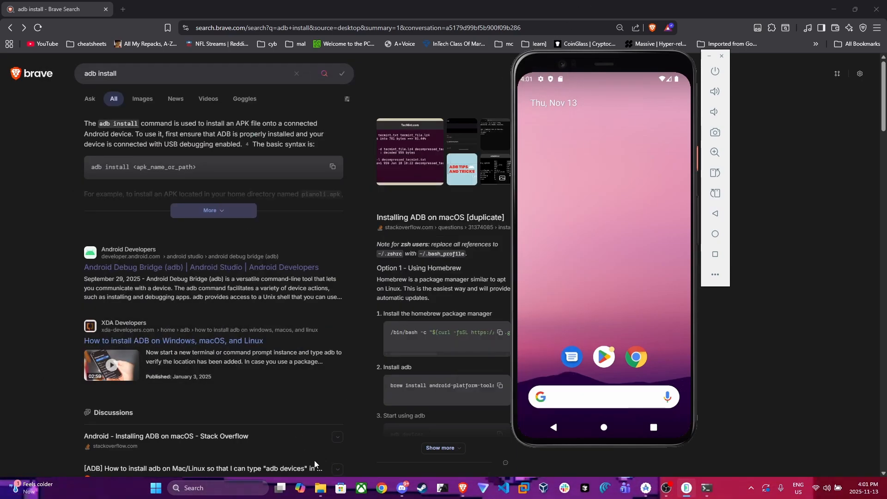
pyautogui.click(320, 488)
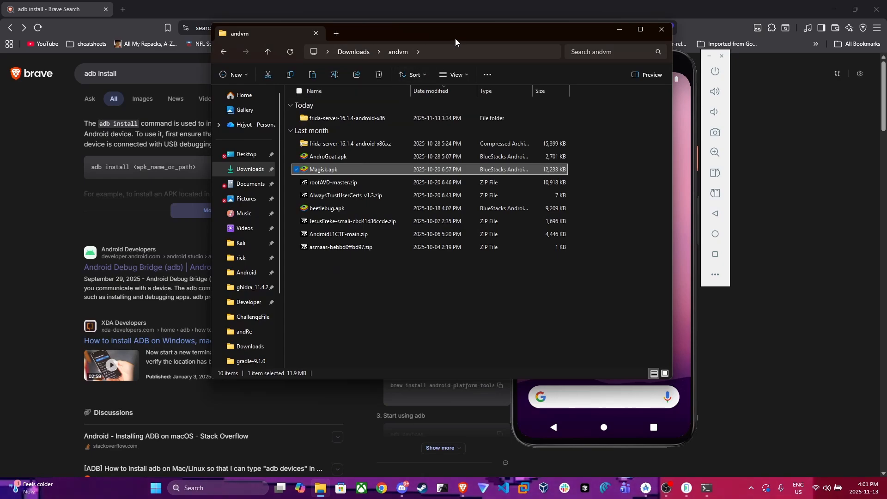
pyautogui.moveTo(456, 42); pyautogui.dragTo(304, 68)
pyautogui.moveTo(162, 198); pyautogui.dragTo(608, 214)
pyautogui.click(506, 60)
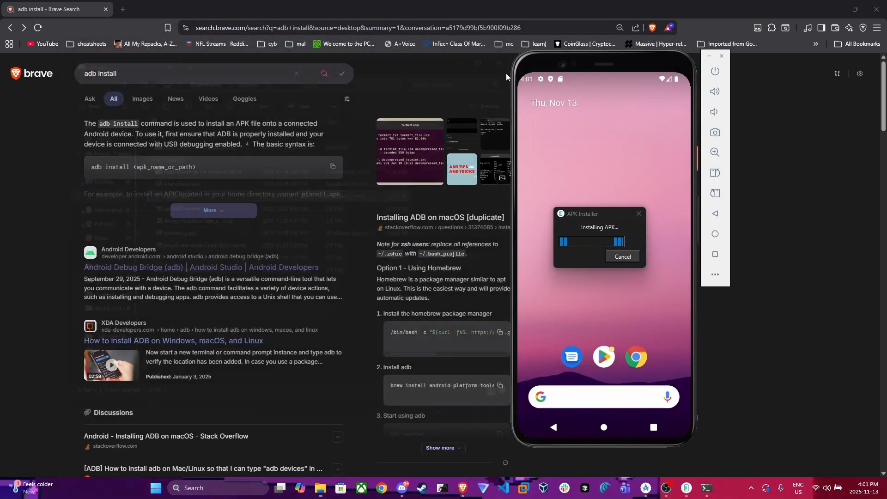
# Step: Open the Magisk app on the emulated phone and look through its home page for the installation status
pyautogui.moveTo(628, 316); pyautogui.dragTo(629, 194)
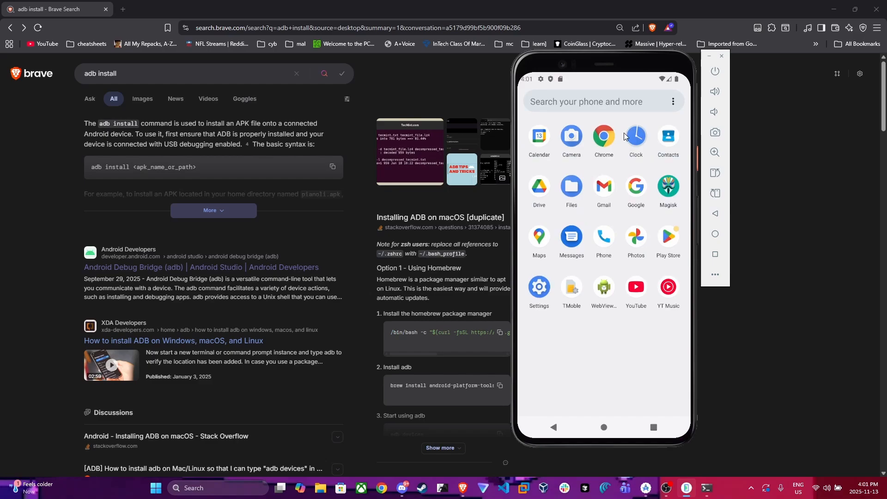
pyautogui.click(668, 190)
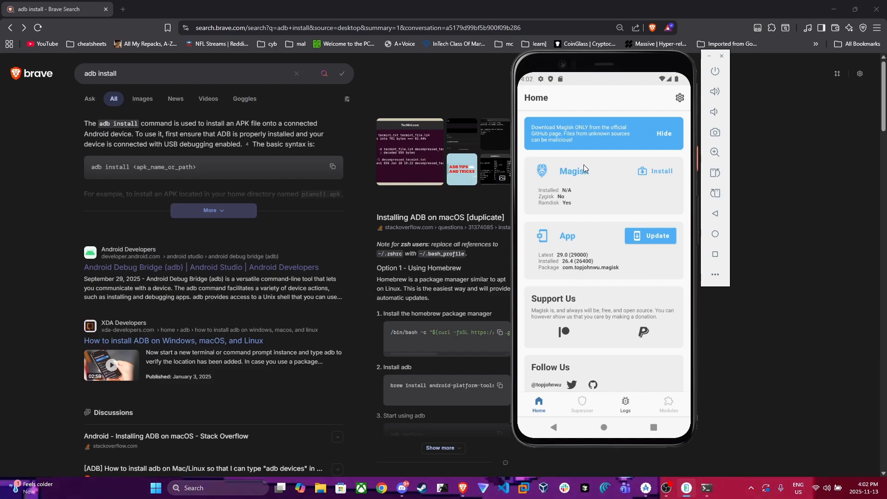
pyautogui.scroll(-3, 601, 234)
pyautogui.scroll(4, 591, 251)
pyautogui.scroll(-2, 592, 255)
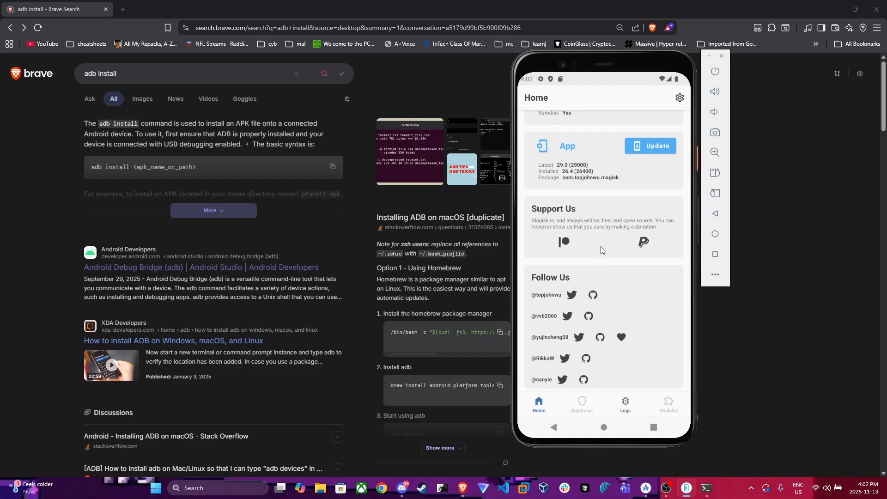
pyautogui.scroll(3, 601, 238)
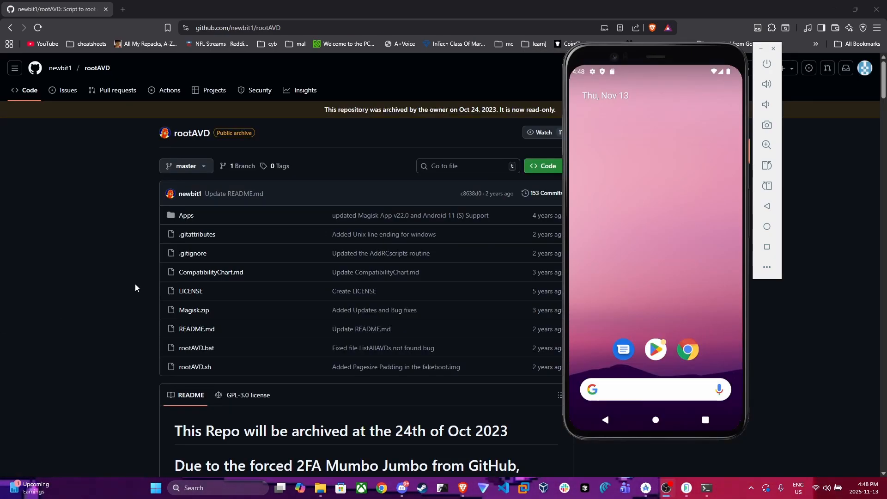
# Step: Show the emulated phone's app list, and switch to Brave to look over the rootAVD GitHub repository's files
pyautogui.moveTo(691, 259); pyautogui.dragTo(672, 84)
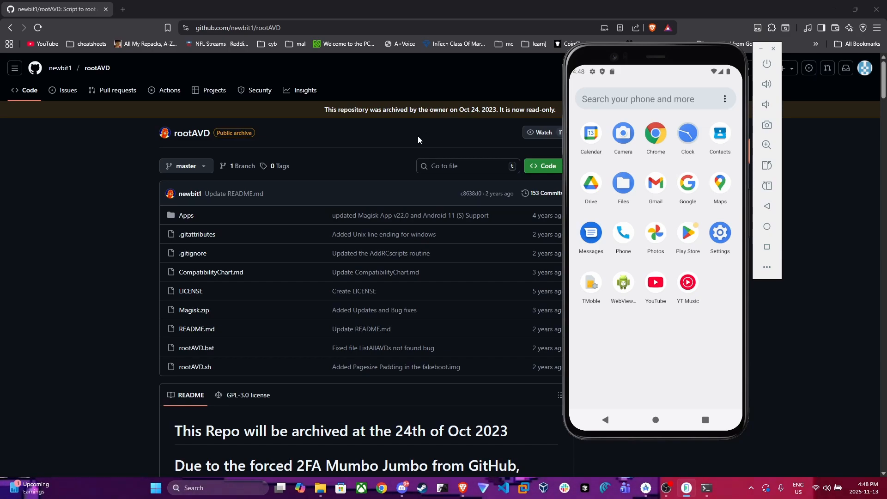
pyautogui.click(393, 138)
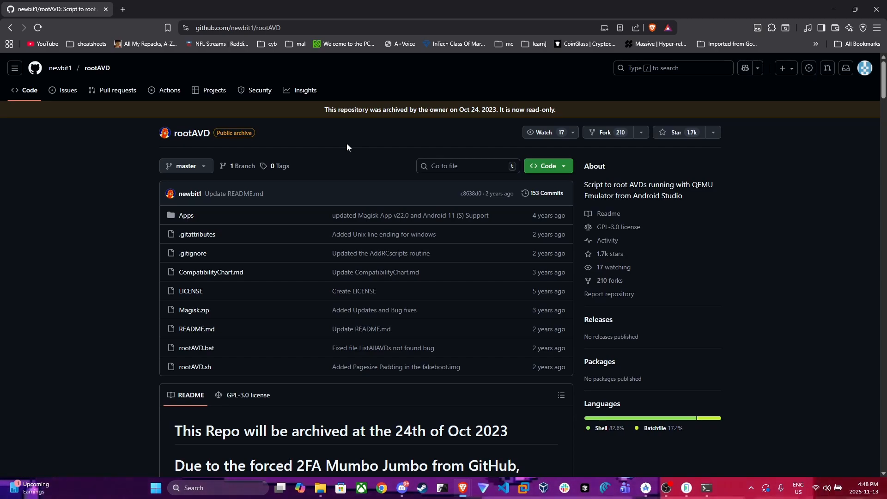
pyautogui.scroll(-3, 347, 144)
pyautogui.scroll(3, 248, 280)
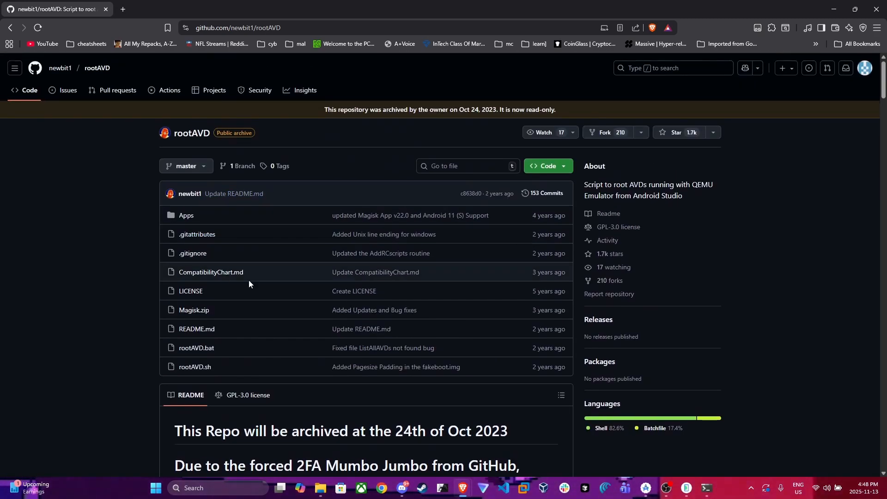
pyautogui.scroll(-2, 258, 277)
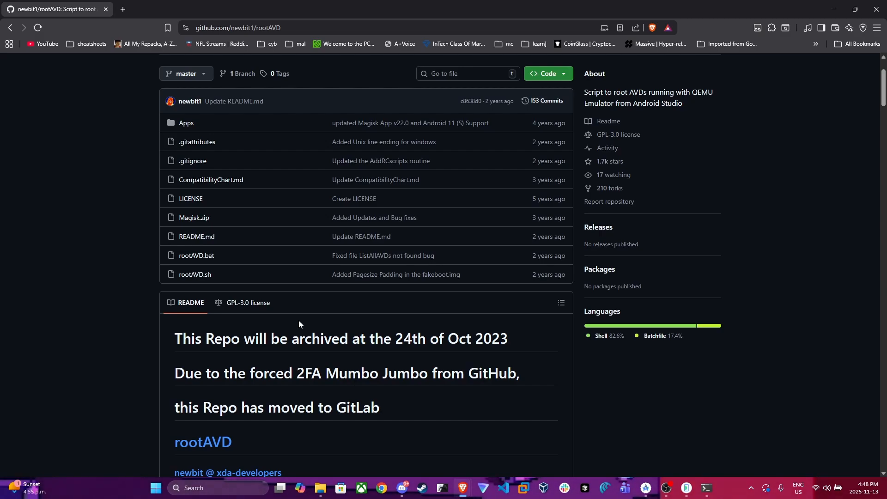
pyautogui.scroll(2, 299, 324)
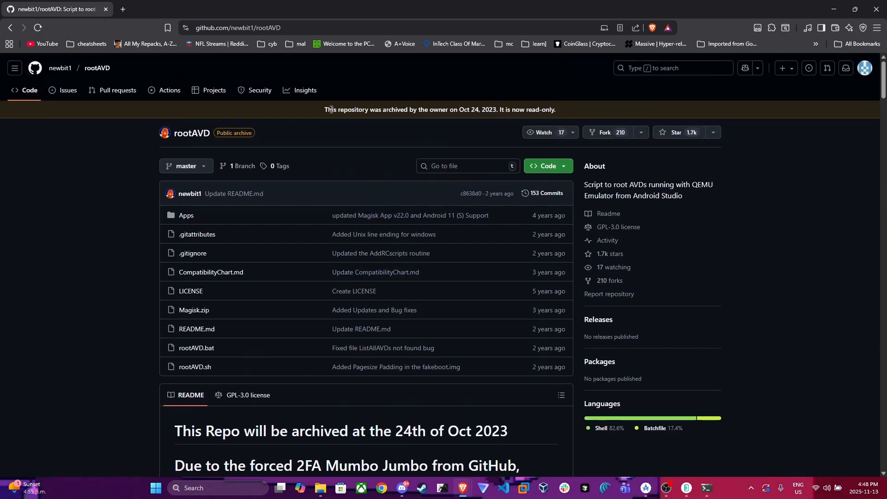
# Step: Examine the archive notice and the README introduction of the rootAVD repository
pyautogui.moveTo(313, 107); pyautogui.dragTo(569, 114)
pyautogui.click(559, 111)
pyautogui.click(306, 106)
pyautogui.click(569, 114)
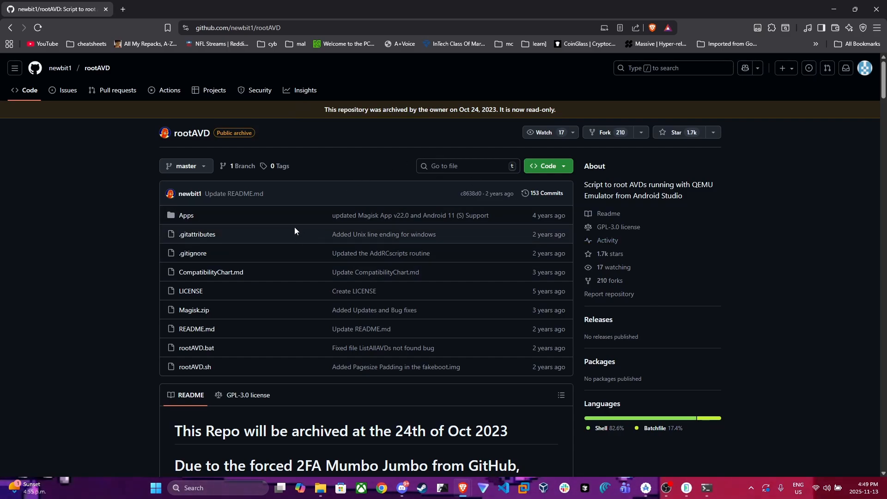
pyautogui.scroll(-5, 294, 227)
pyautogui.scroll(5, 439, 251)
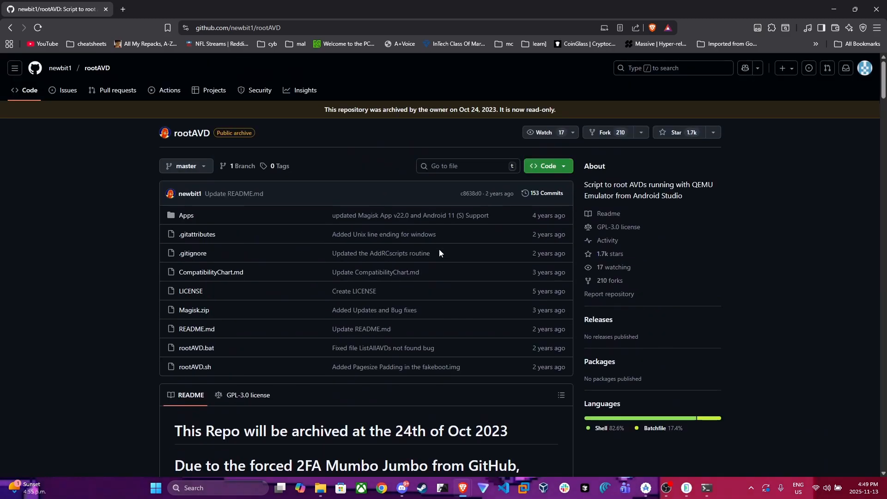
pyautogui.scroll(-5, 495, 149)
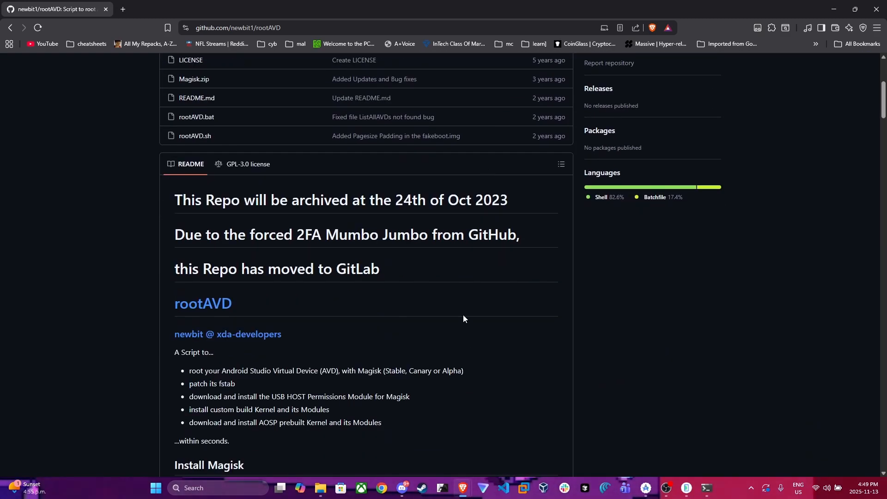
pyautogui.scroll(5, 463, 317)
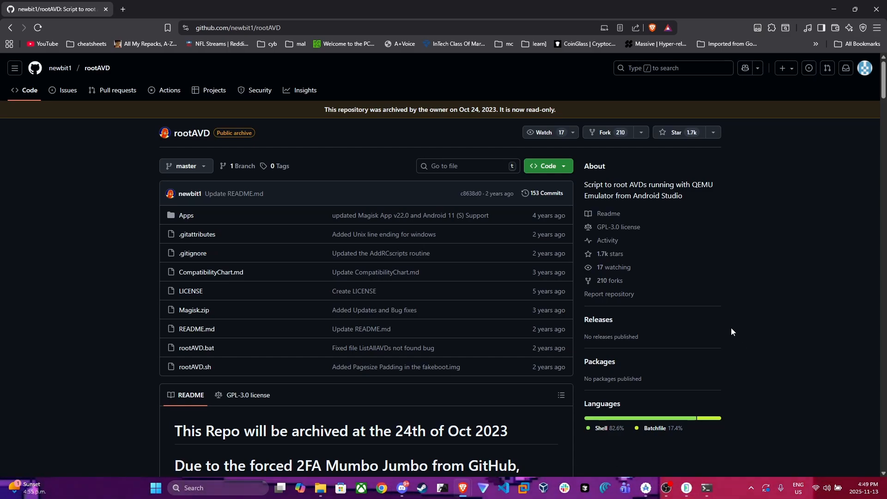
# Step: In File Explorer, open the inner rootAVD-master folder under andvm and locate the rootAVD.bat and rootAVD.sh scripts
pyautogui.click(706, 488)
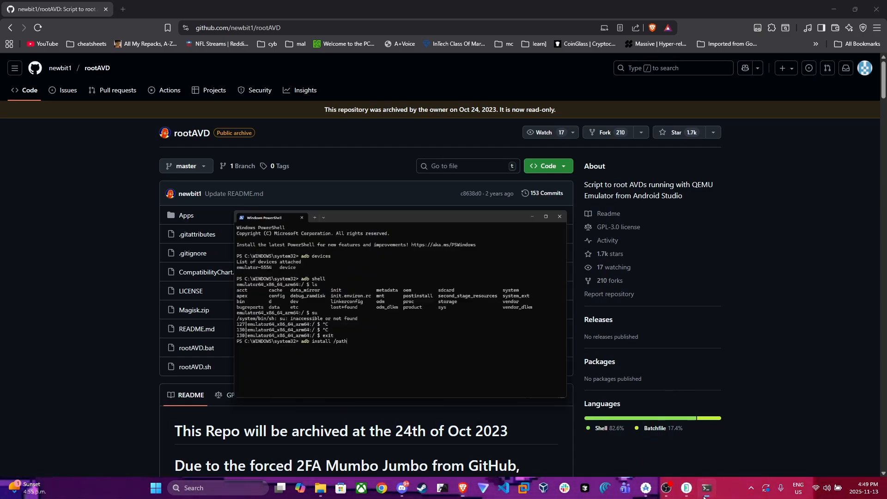
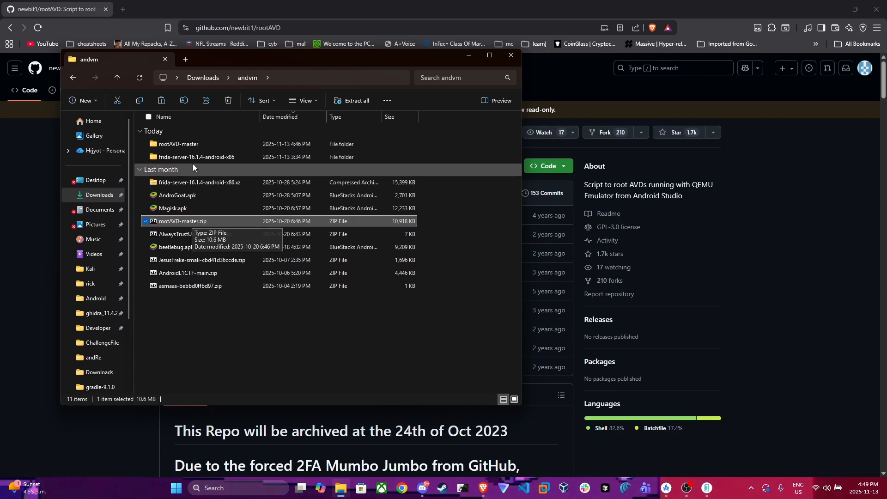
pyautogui.doubleClick(204, 145)
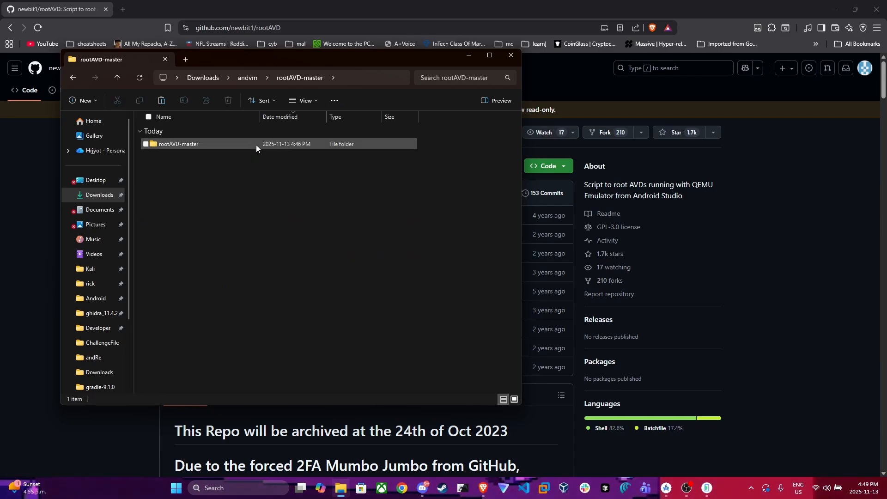
pyautogui.doubleClick(179, 144)
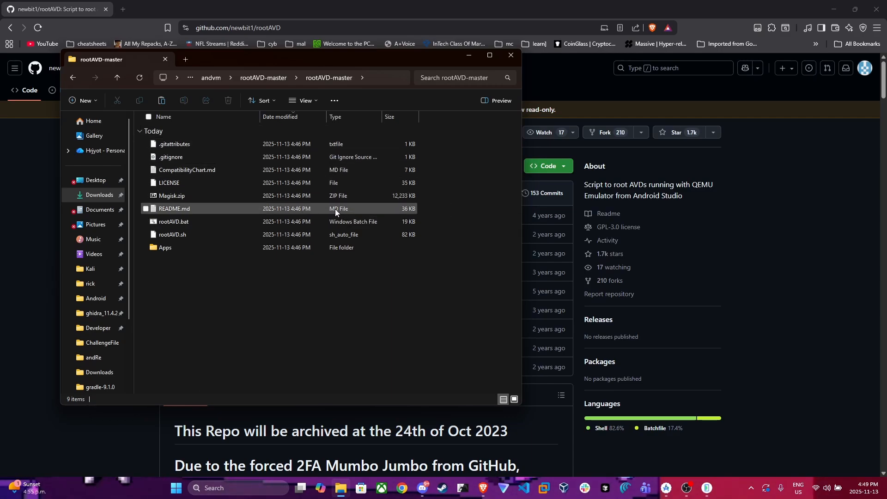
pyautogui.click(189, 221)
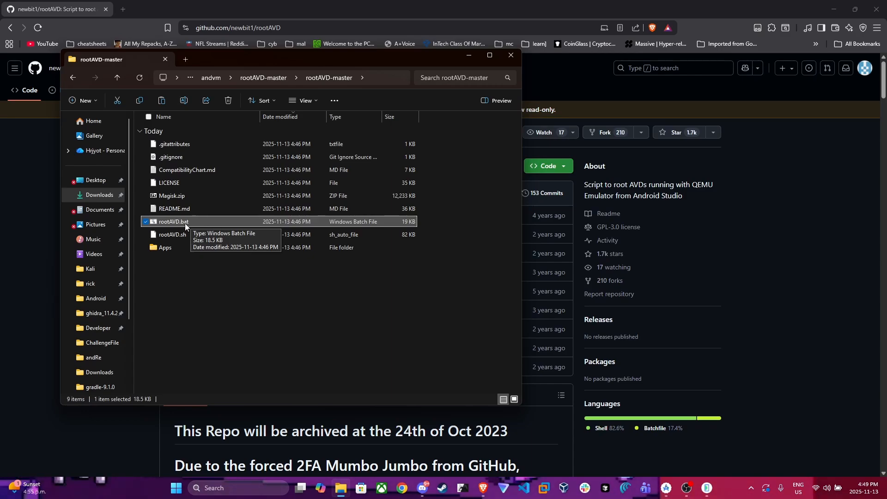
pyautogui.click(268, 234)
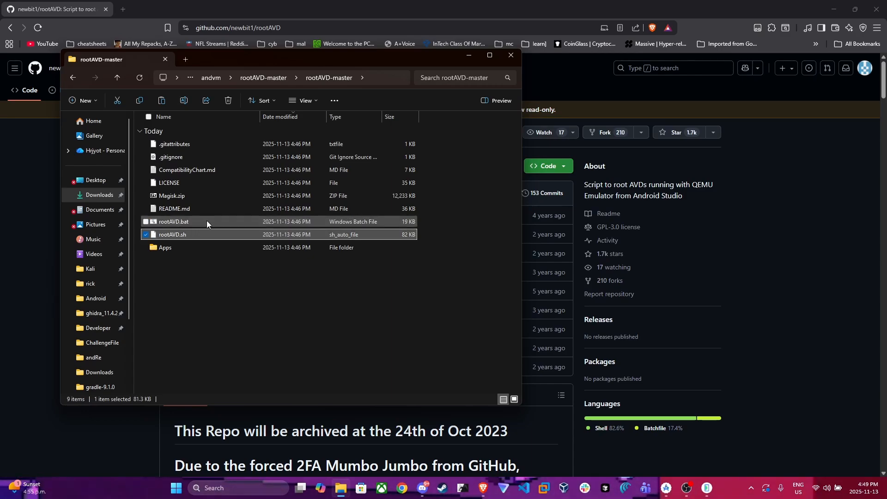
# Step: Open a terminal in the inner rootAVD-master folder and try to list the installed AVDs with rootAVD.bat listALLAVIDs
pyautogui.rightClick(232, 294)
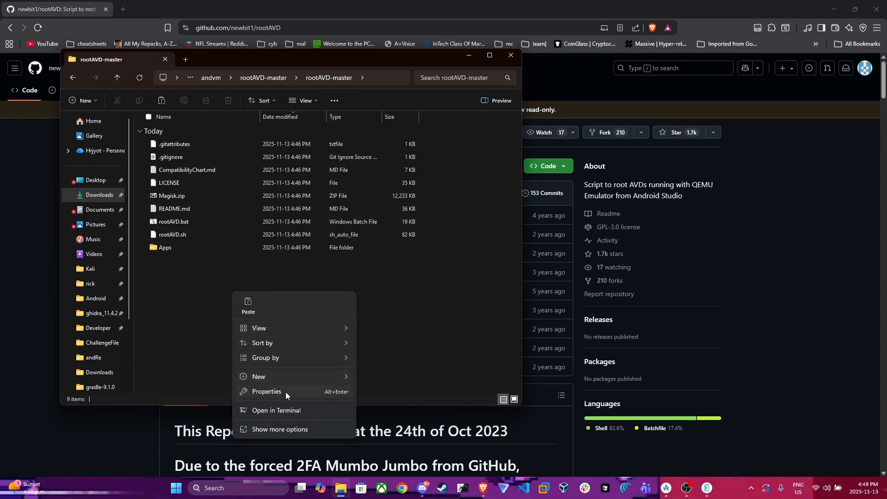
pyautogui.click(264, 409)
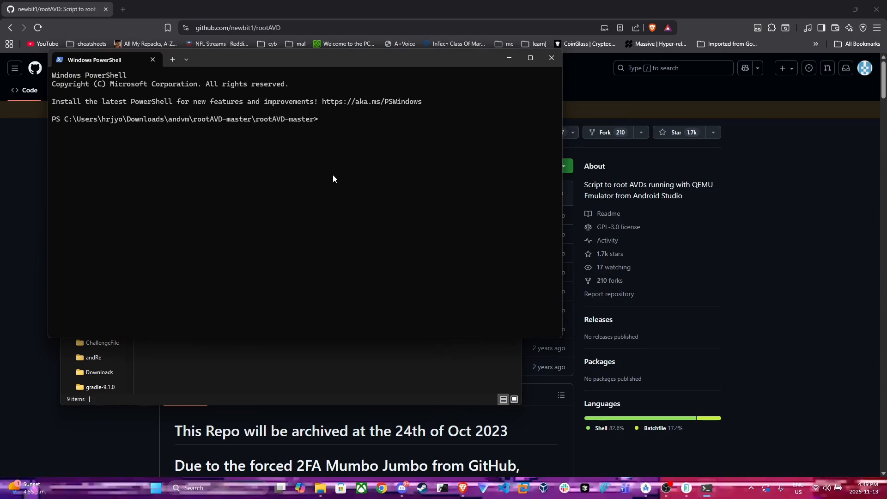
pyautogui.write('roota')
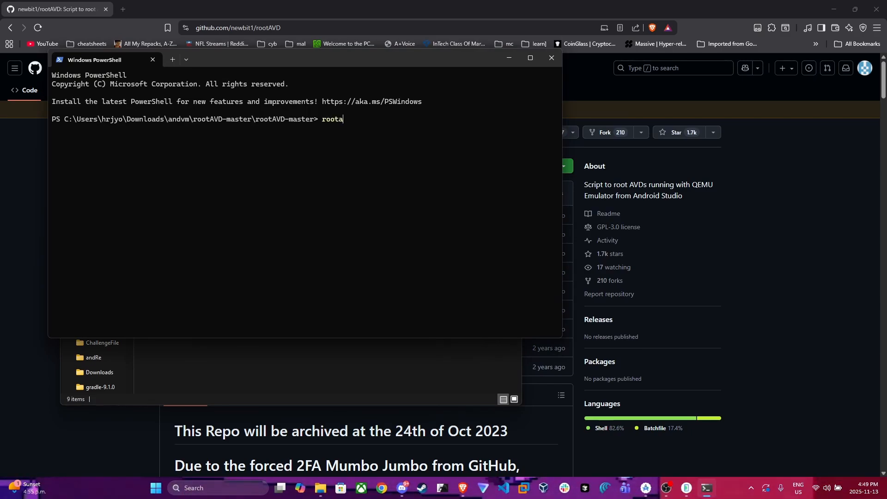
pyautogui.write('cd/')
pyautogui.press('BackSpace')
pyautogui.write('AVD/')
pyautogui.press('BackSpace')
pyautogui.write(',.')
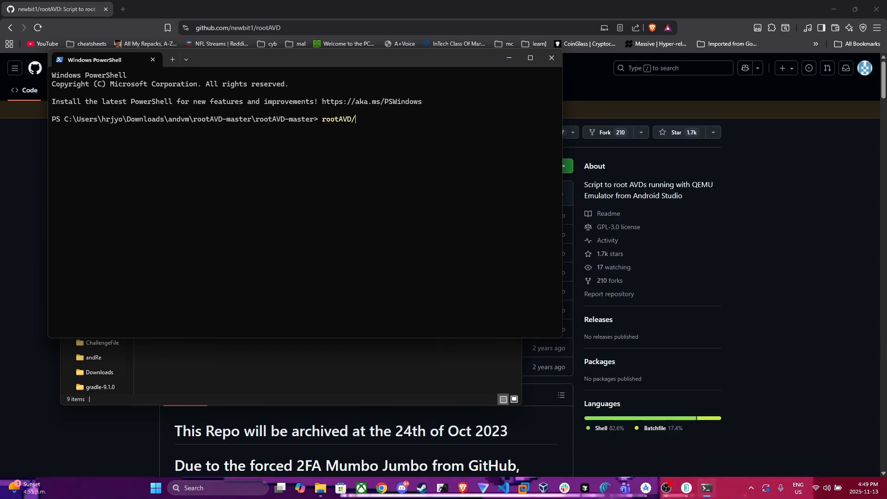
pyautogui.write('ba')
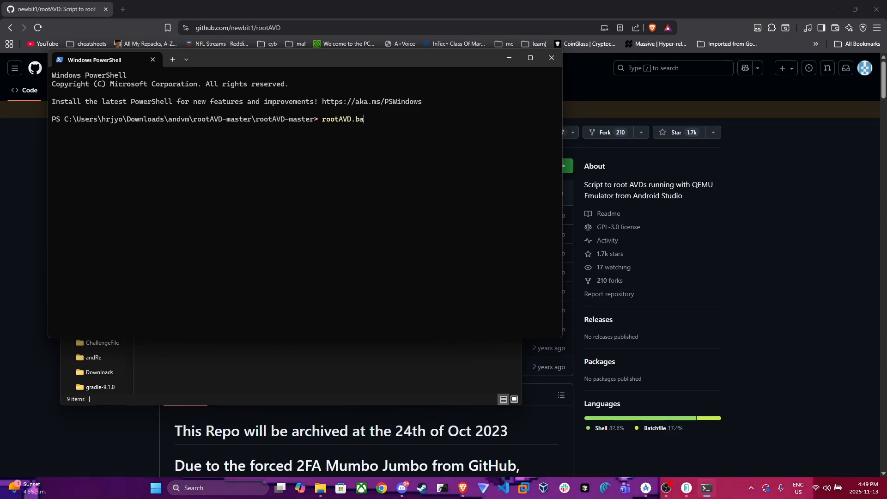
pyautogui.write('t list')
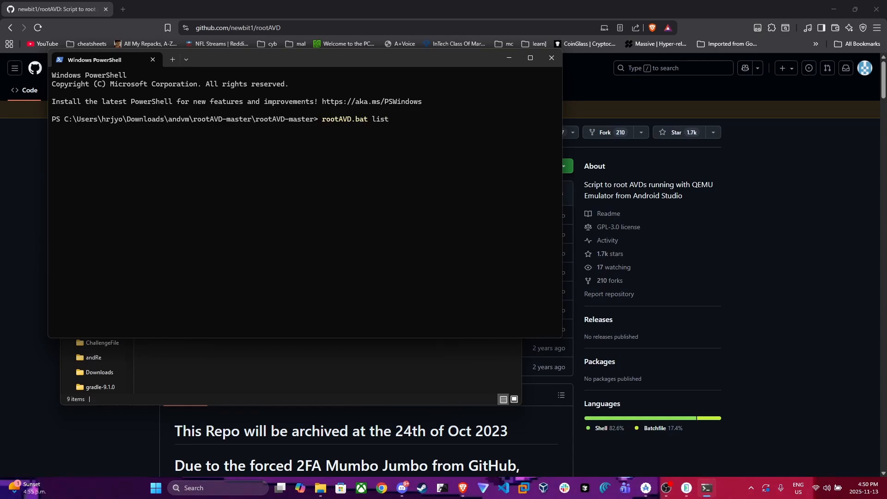
pyautogui.write('AVID')
pyautogui.press('BackSpace')
pyautogui.write('s')
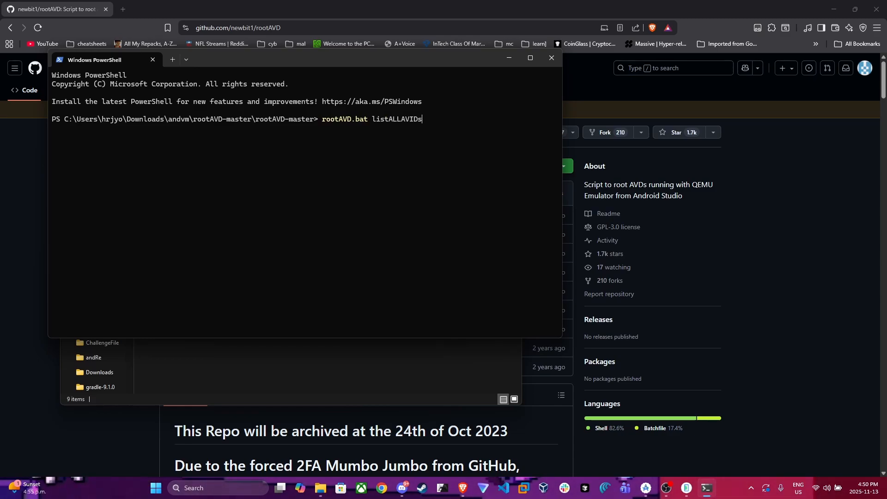
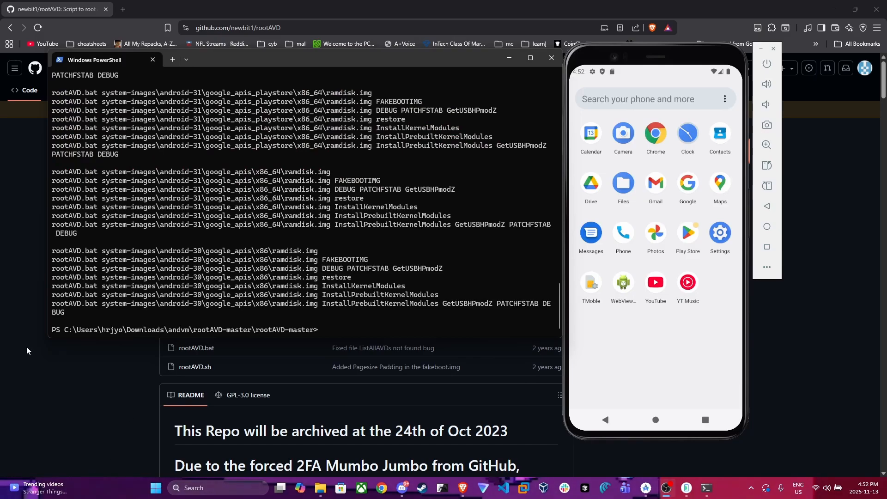
# Step: Look back through the terminal output for the .\rootAVD.bat ListAllAVDs command and compare it with the earlier attempts
pyautogui.scroll(20, 435, 188)
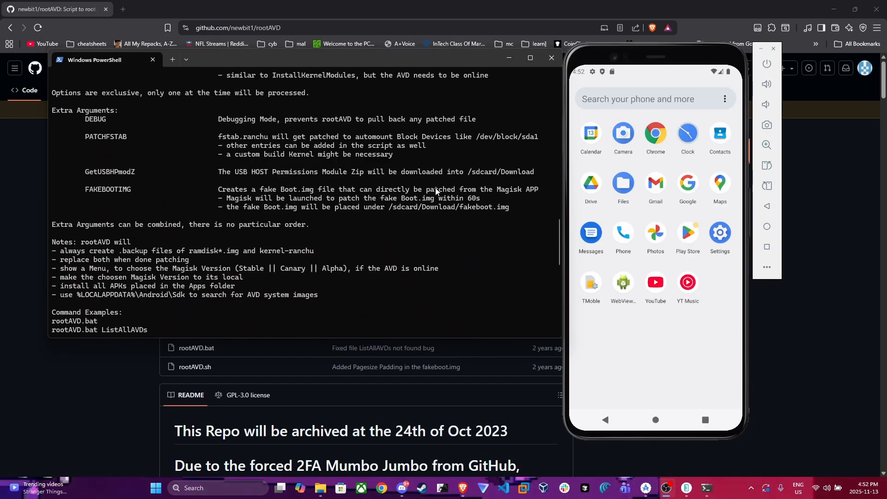
pyautogui.scroll(15, 435, 188)
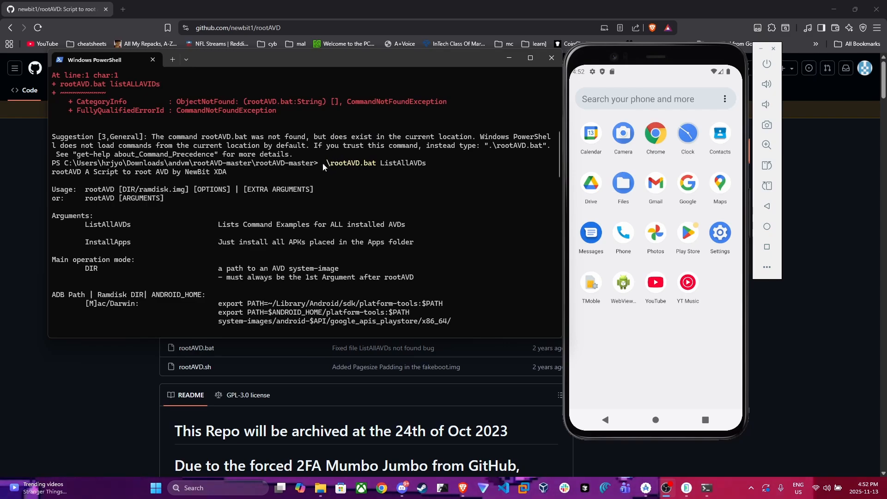
pyautogui.moveTo(322, 162); pyautogui.dragTo(384, 163)
pyautogui.click(387, 165)
pyautogui.moveTo(321, 164); pyautogui.dragTo(444, 165)
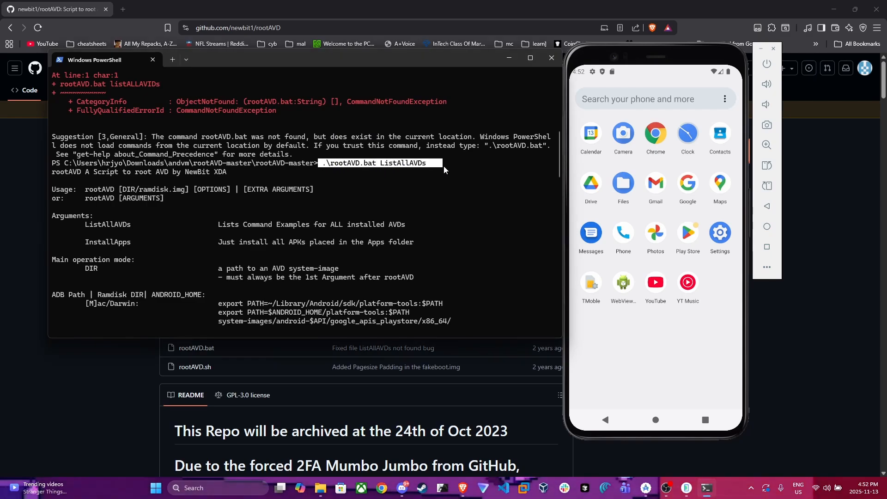
pyautogui.click(371, 164)
pyautogui.scroll(6, 379, 178)
pyautogui.scroll(-1, 383, 188)
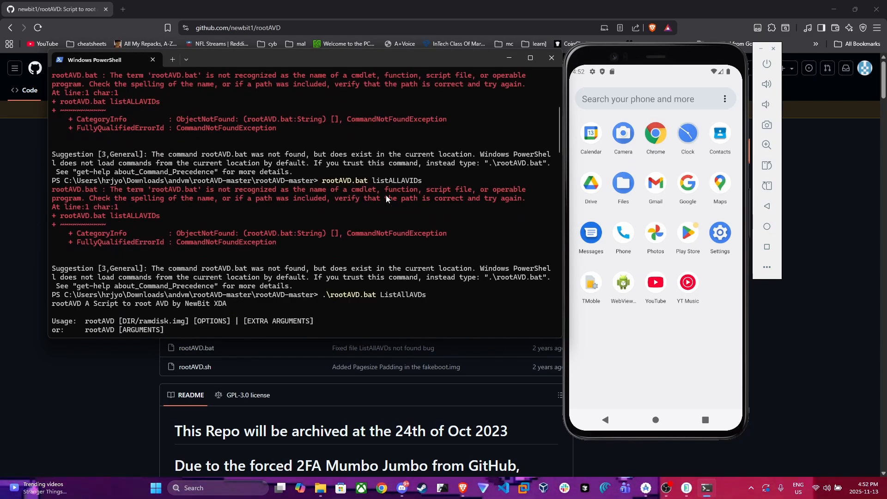
pyautogui.scroll(-3, 395, 184)
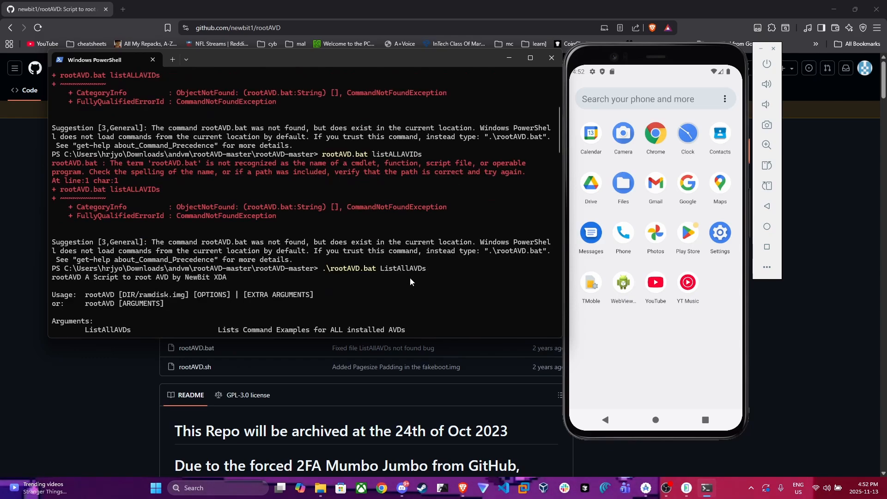
pyautogui.moveTo(320, 214); pyautogui.dragTo(426, 218)
pyautogui.click(422, 218)
pyautogui.doubleClick(429, 215)
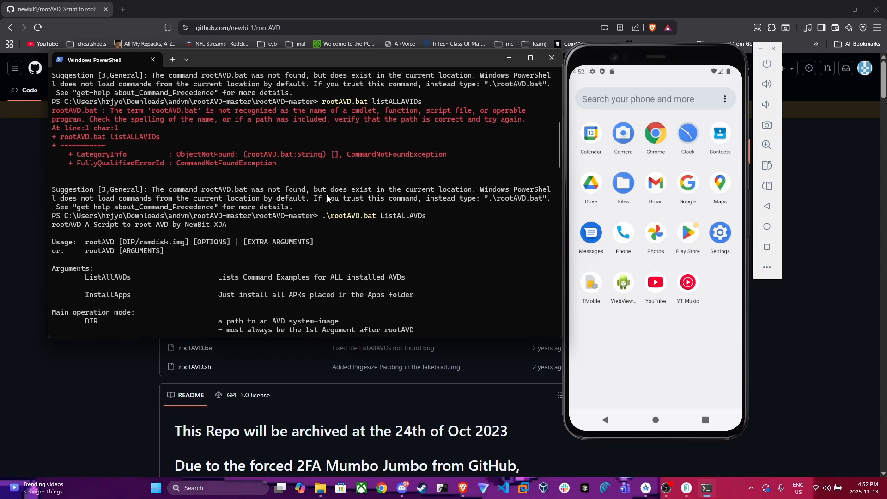
# Step: Examine the rootAVD usage notes and the command examples for the android-36, android-31 and android-30 system images
pyautogui.scroll(-10, 323, 193)
pyautogui.scroll(-12, 323, 193)
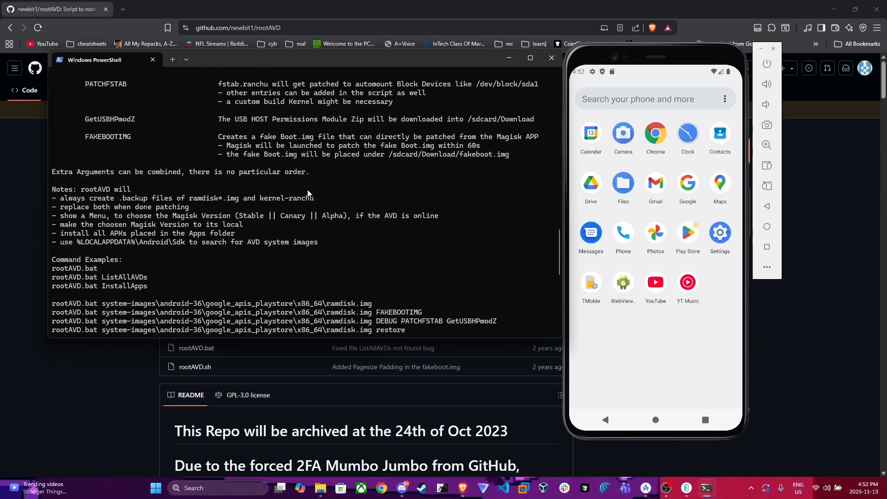
pyautogui.scroll(-2, 303, 190)
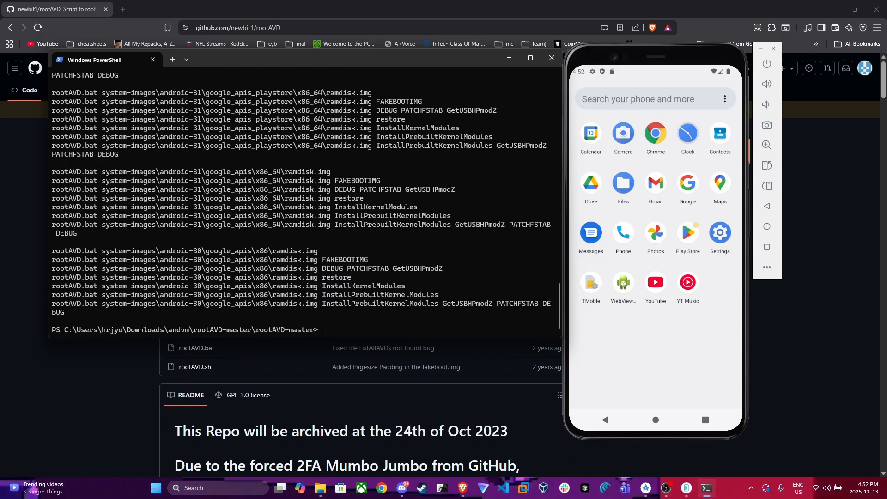
pyautogui.scroll(3, 305, 198)
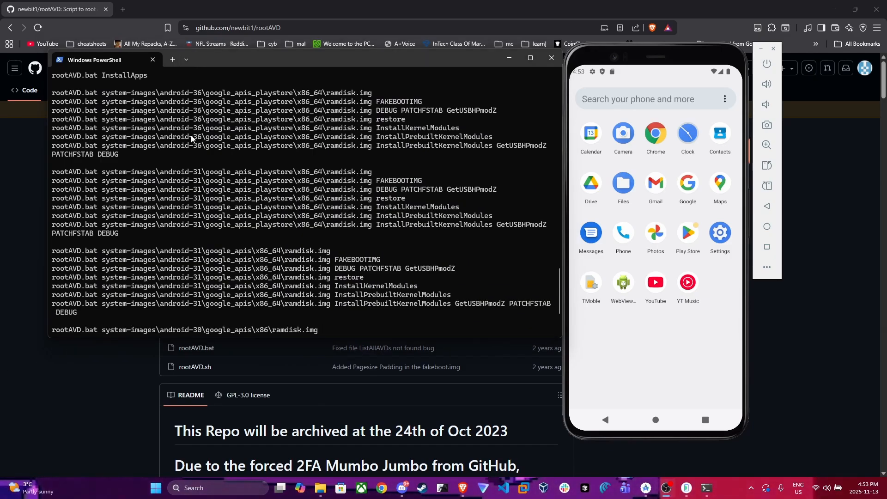
pyautogui.scroll(7, 277, 160)
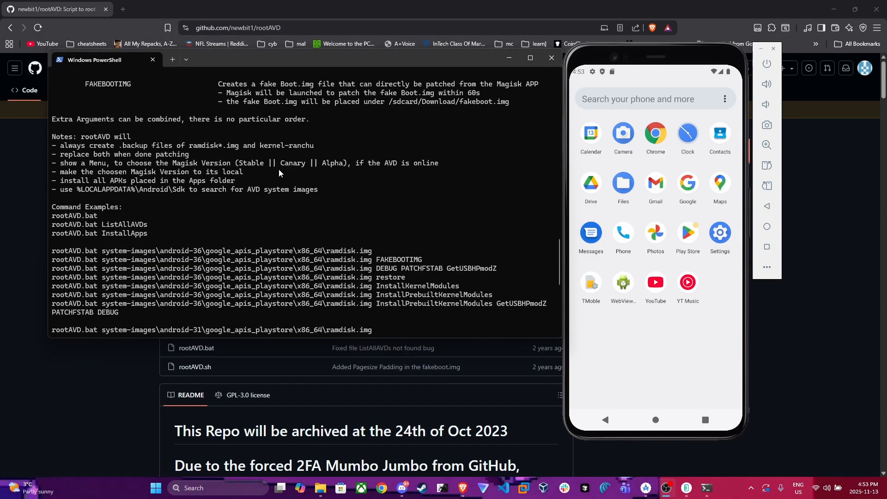
pyautogui.scroll(-4, 284, 168)
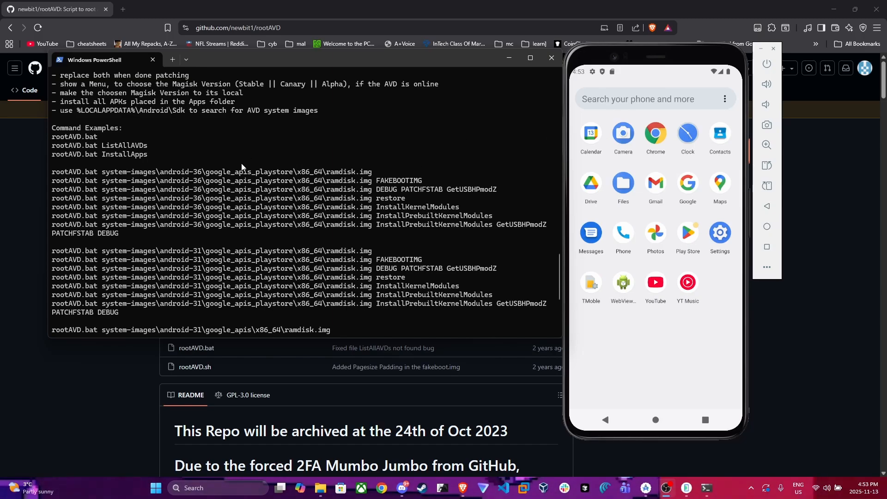
pyautogui.scroll(-2, 351, 190)
pyautogui.scroll(4, 318, 202)
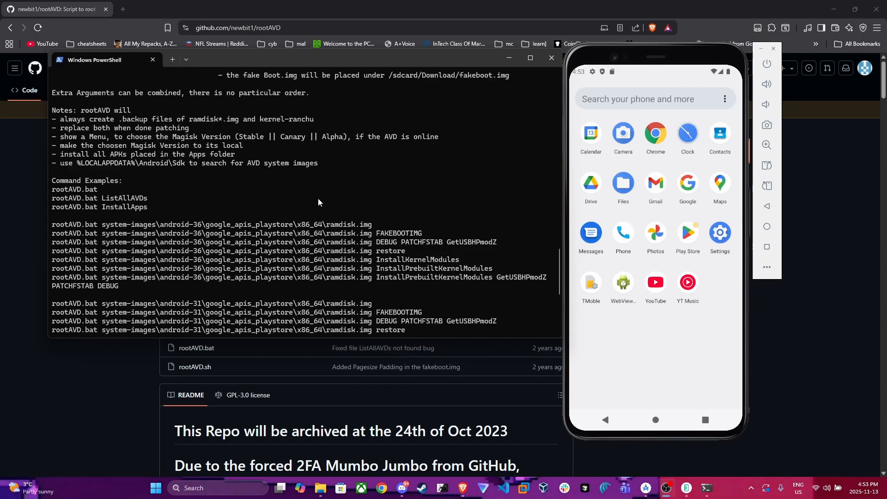
pyautogui.scroll(-2, 162, 212)
pyautogui.moveTo(144, 172); pyautogui.dragTo(382, 179)
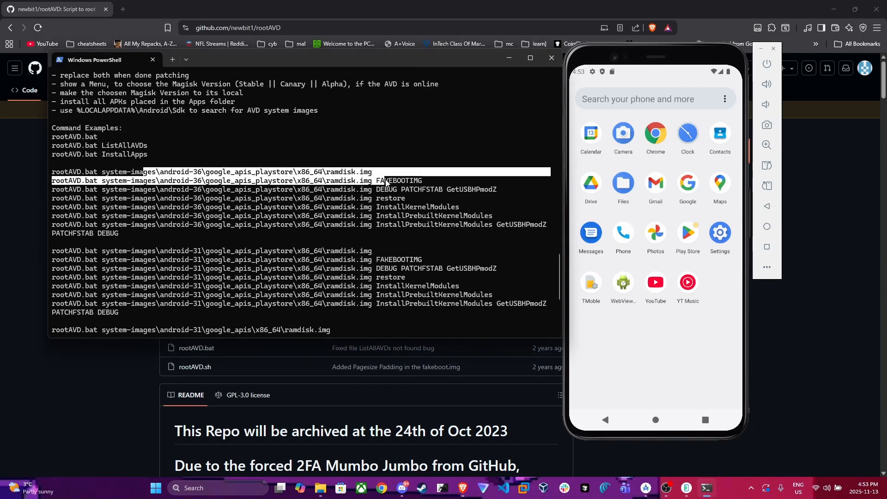
pyautogui.click(349, 177)
pyautogui.scroll(-6, 183, 193)
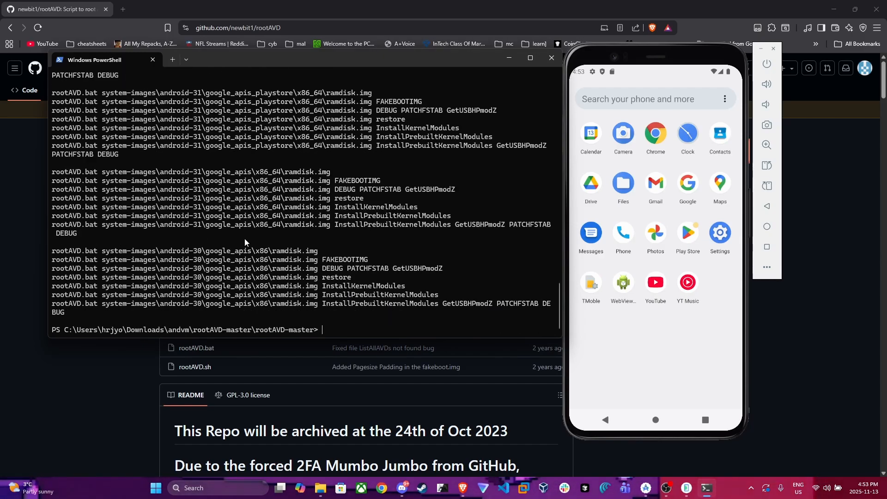
pyautogui.scroll(3, 247, 233)
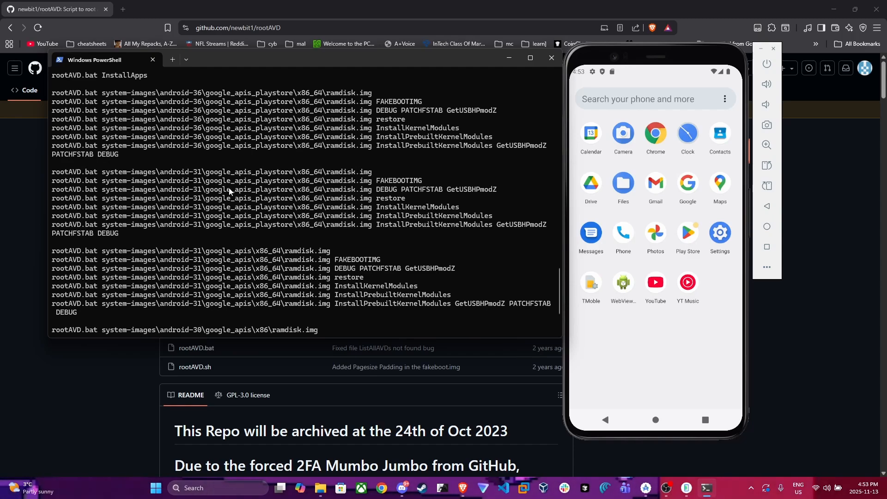
# Step: Check the emulated phone's app list and return to its home screen
pyautogui.moveTo(646, 330); pyautogui.dragTo(664, 391)
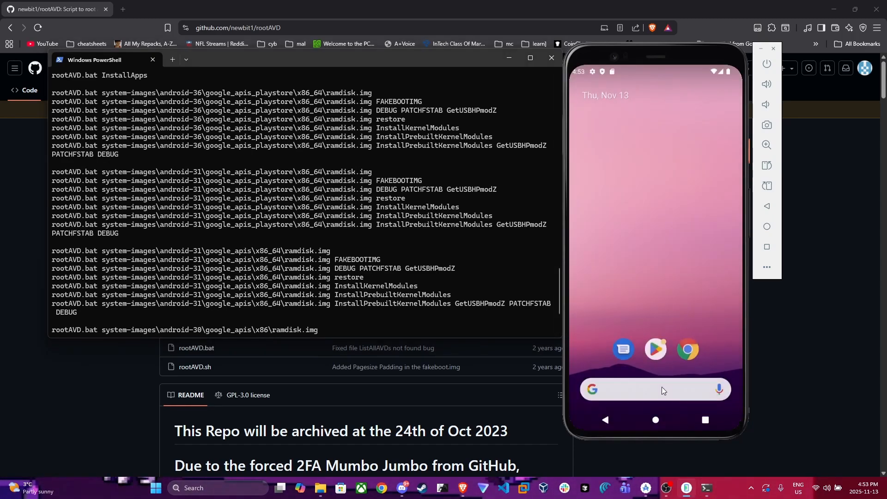
pyautogui.moveTo(659, 245); pyautogui.dragTo(658, 159)
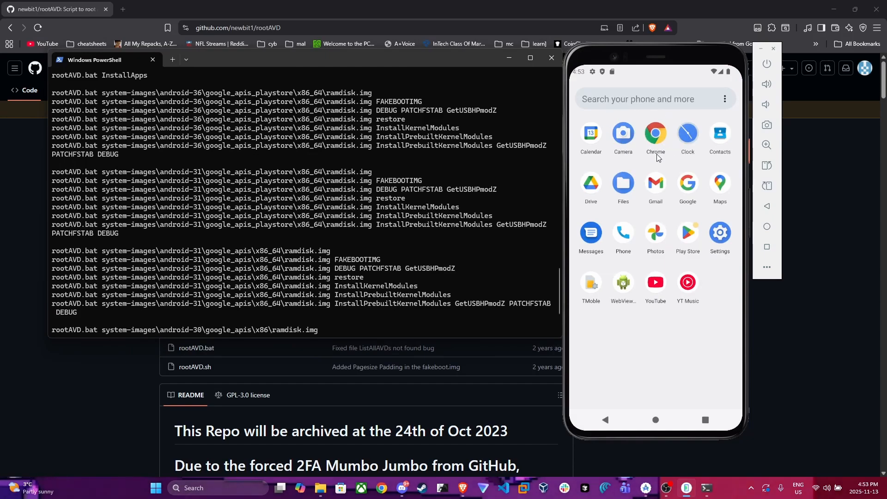
pyautogui.moveTo(665, 337); pyautogui.dragTo(662, 397)
# Step: Compare the android-31 google_apis_playstore and google_apis ramdisk.img commands among the listed examples
pyautogui.moveTo(106, 173); pyautogui.dragTo(260, 192)
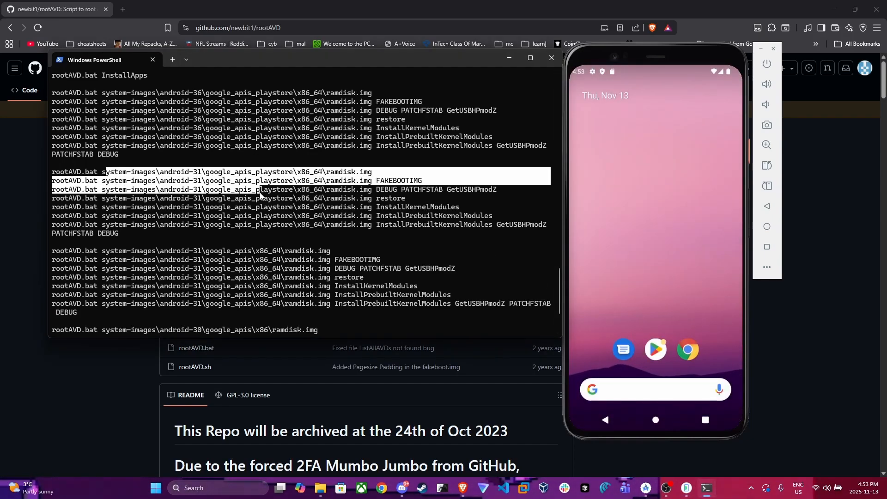
pyautogui.click(275, 194)
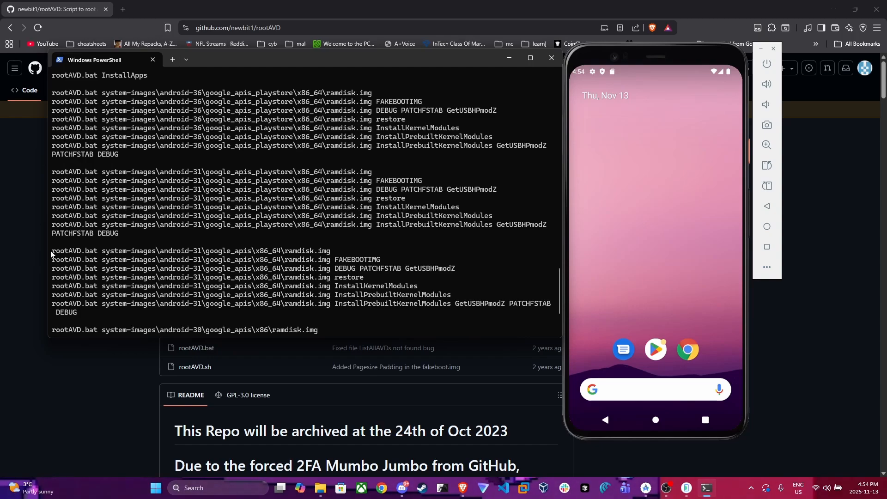
pyautogui.moveTo(52, 254); pyautogui.dragTo(349, 255)
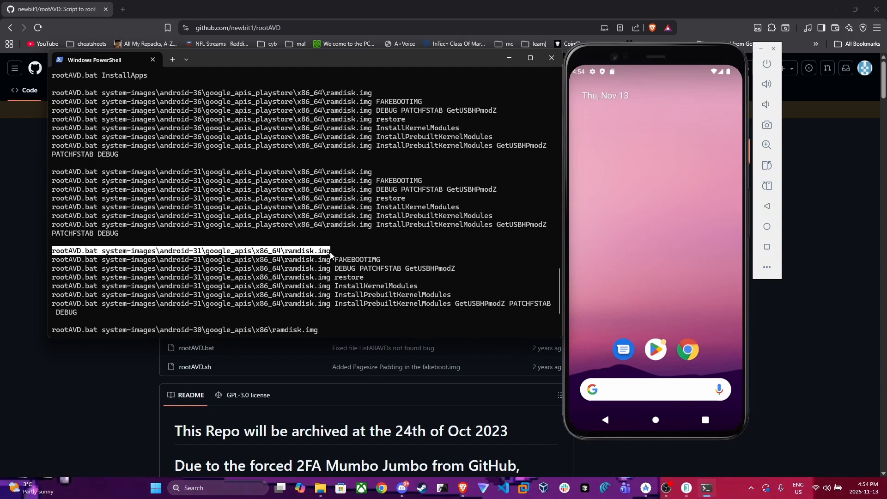
pyautogui.click(329, 254)
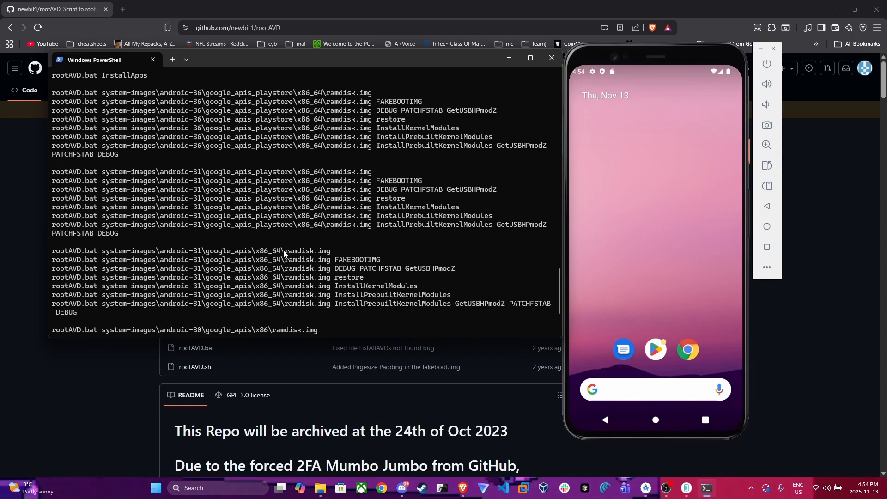
pyautogui.moveTo(259, 252); pyautogui.dragTo(326, 253)
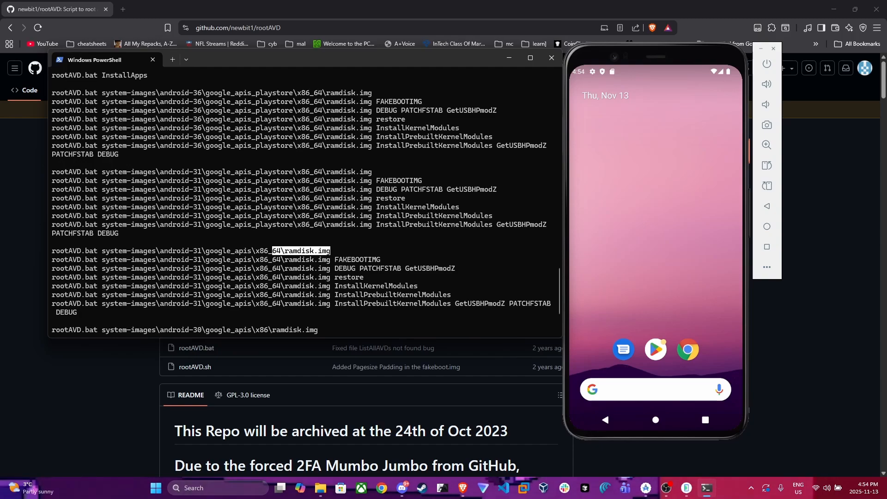
pyautogui.click(477, 258)
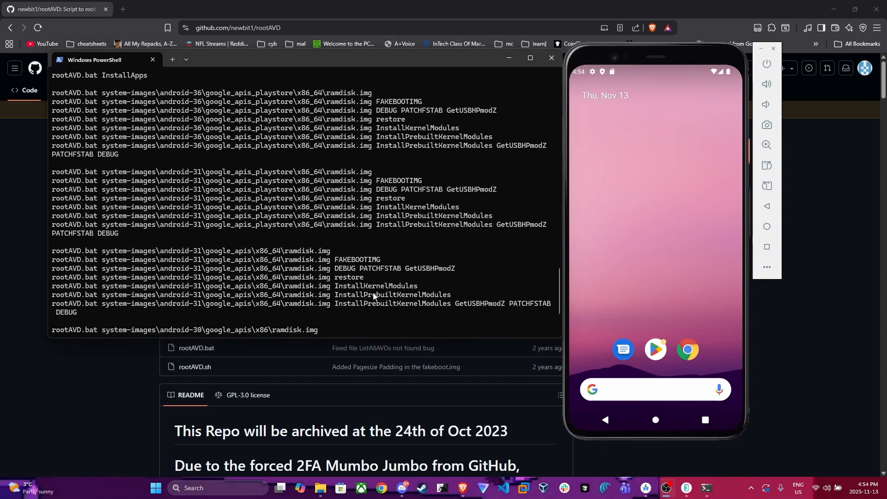
pyautogui.click(290, 250)
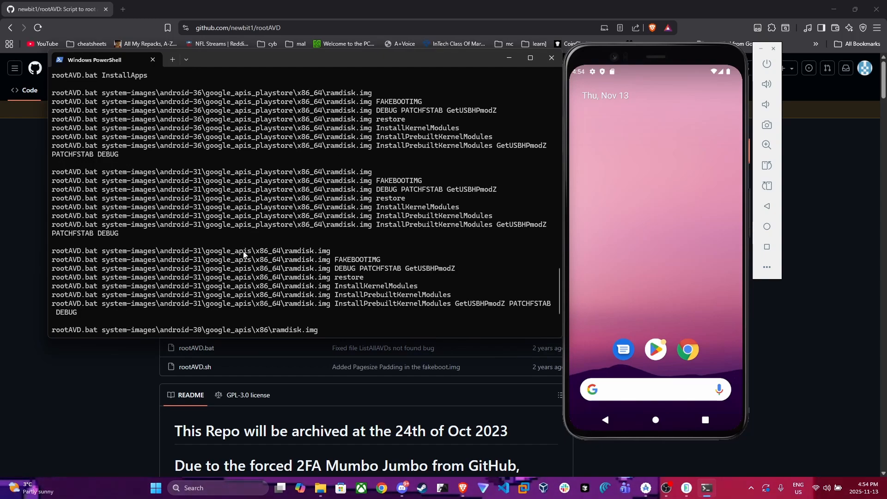
# Step: Copy the example rootAVD.bat system-images\android-31\google_apis\x86_64\ramdisk.img from the output and try to run it at the prompt
pyautogui.moveTo(334, 251); pyautogui.dragTo(53, 256)
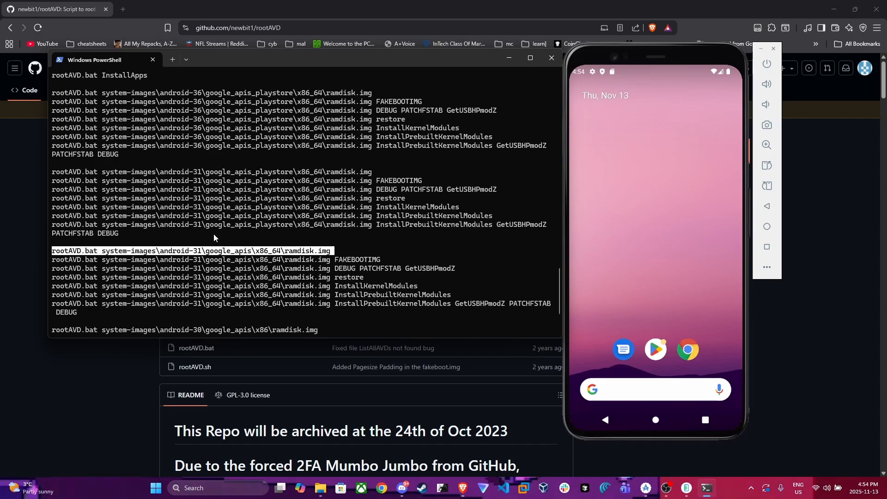
pyautogui.hotkey('ctrl', 'c')
pyautogui.scroll(-3, 349, 216)
pyautogui.hotkey('ctrl', 'v')
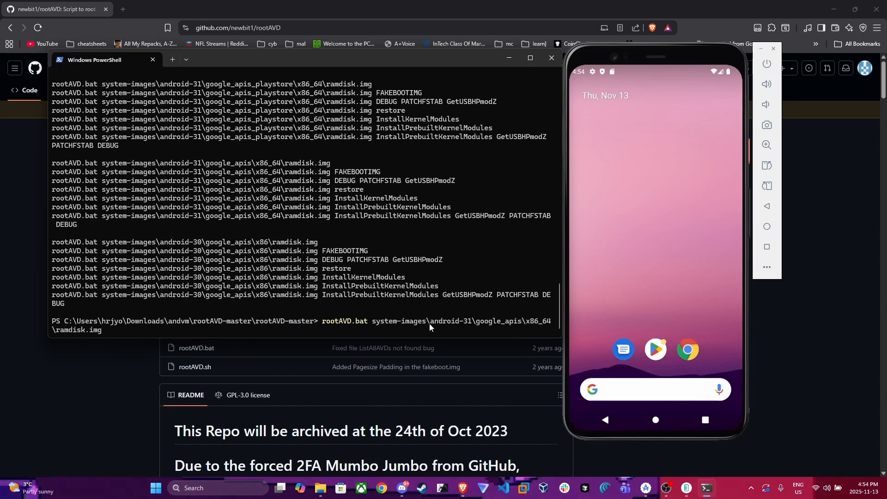
pyautogui.press('Return')
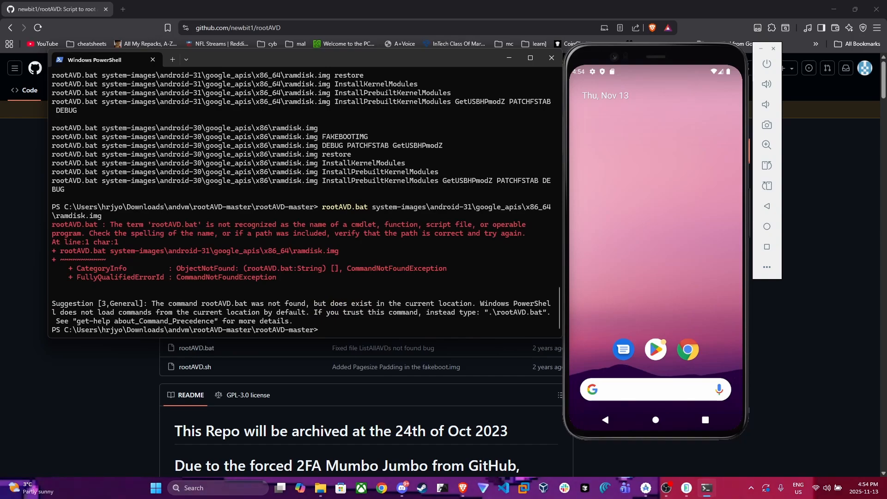
# Step: Read the PowerShell error and suggestion printed for the rootAVD.bat command
pyautogui.moveTo(152, 224); pyautogui.dragTo(289, 223)
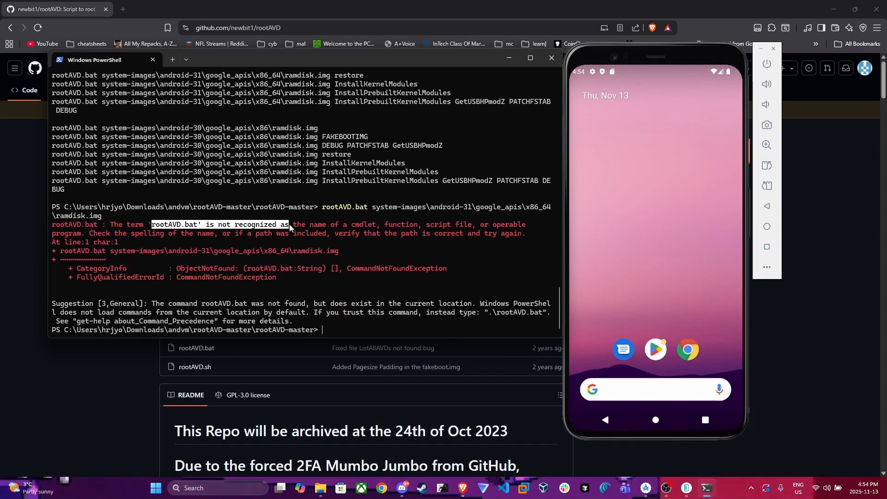
pyautogui.click(287, 226)
pyautogui.scroll(1, 402, 255)
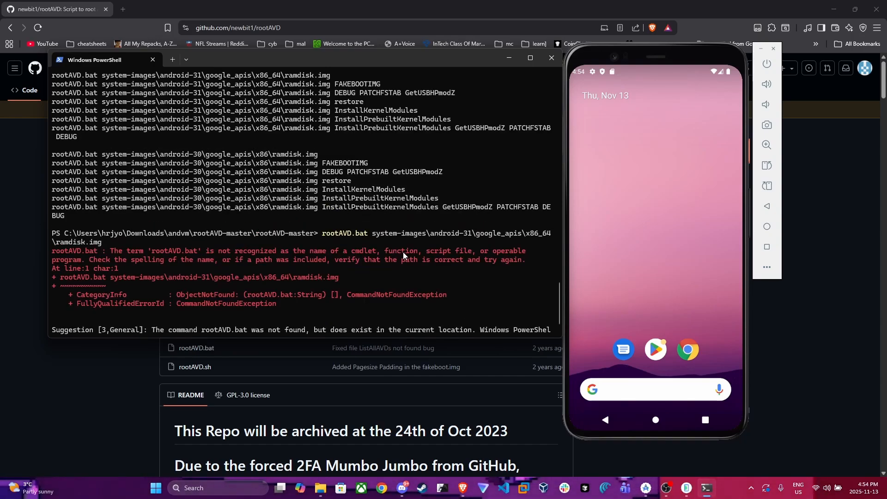
pyautogui.scroll(-1, 402, 251)
pyautogui.moveTo(131, 215); pyautogui.dragTo(297, 215)
pyautogui.click(296, 216)
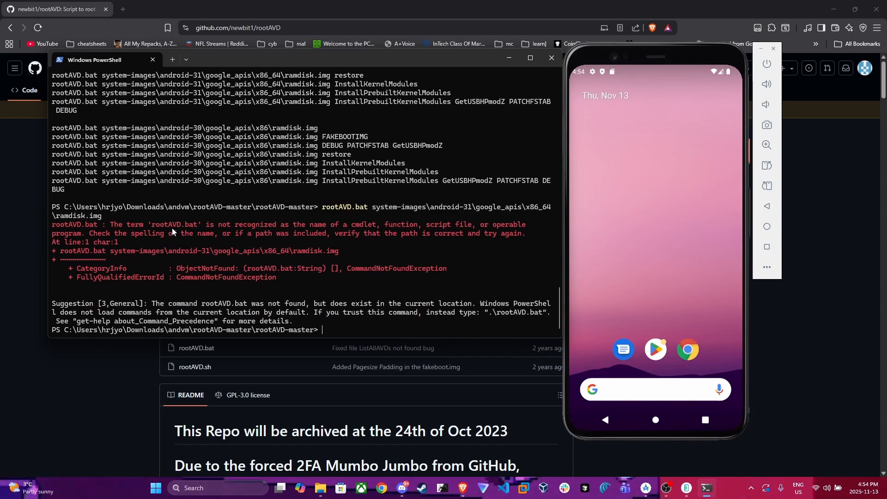
pyautogui.moveTo(156, 225); pyautogui.dragTo(400, 225)
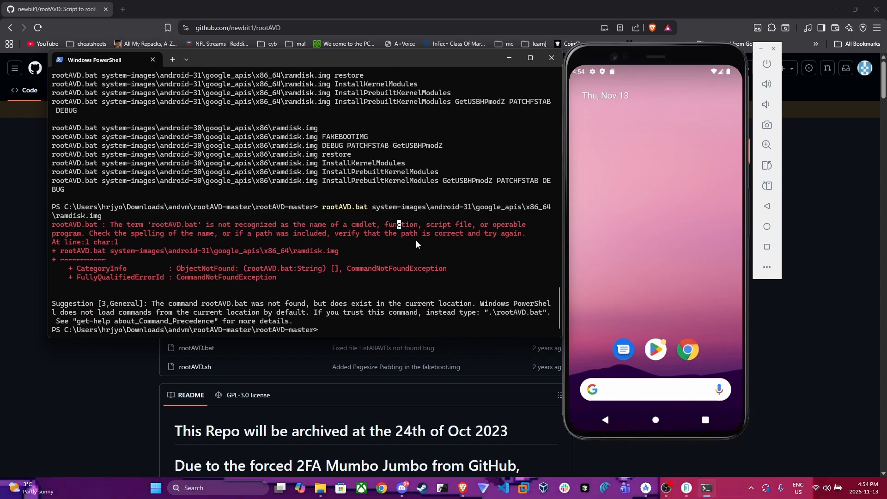
# Step: Rerun the android-31 google_apis x86_64 ramdisk.img command as .\rootAVD.bat and accept the local stable Magisk version 26.4
pyautogui.press('Up')
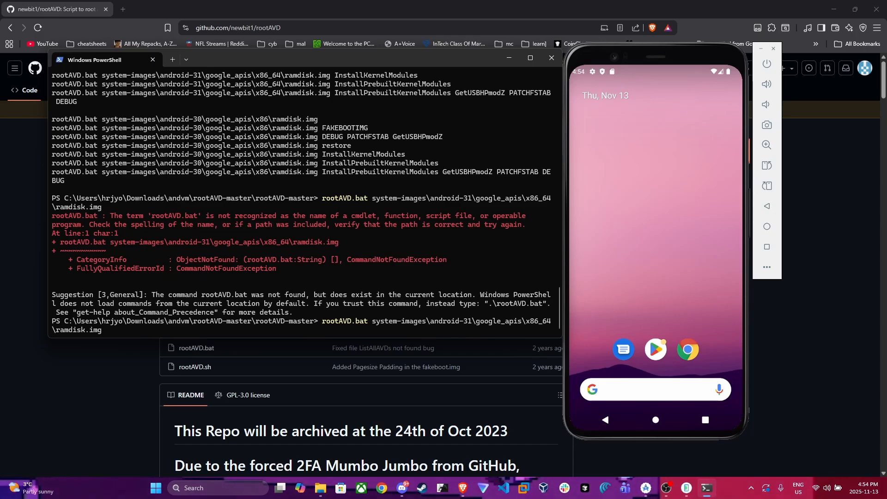
pyautogui.press('Home')
pyautogui.write(',\\')
pyautogui.press('BackSpace')
pyautogui.press('BackSpace')
pyautogui.write('.\\')
pyautogui.press('Return')
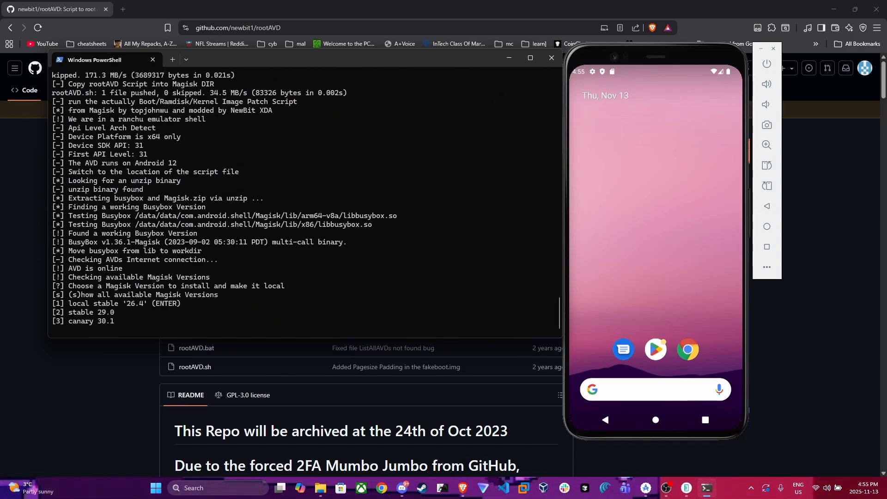
pyautogui.press('Return')
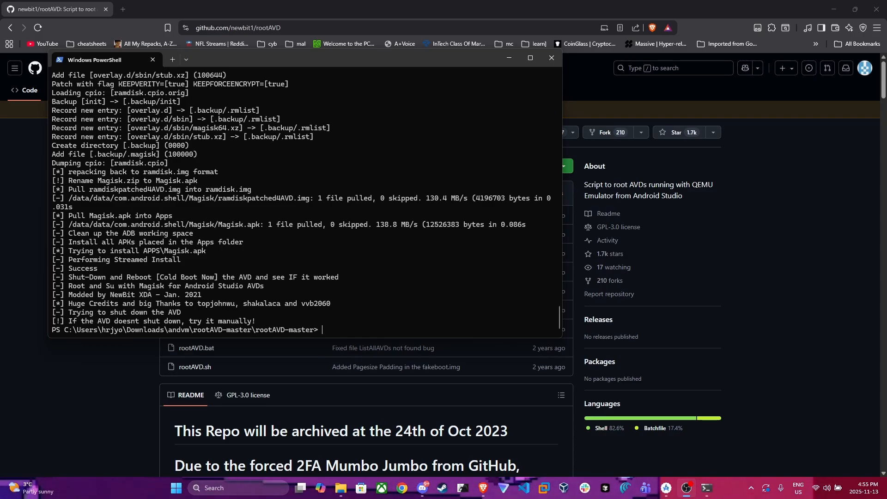
# Step: Review the rootAVD output, from the device detection and ramdisk patching to the Magisk.apk installation and shutdown notes
pyautogui.scroll(1, 347, 239)
pyautogui.scroll(15, 347, 239)
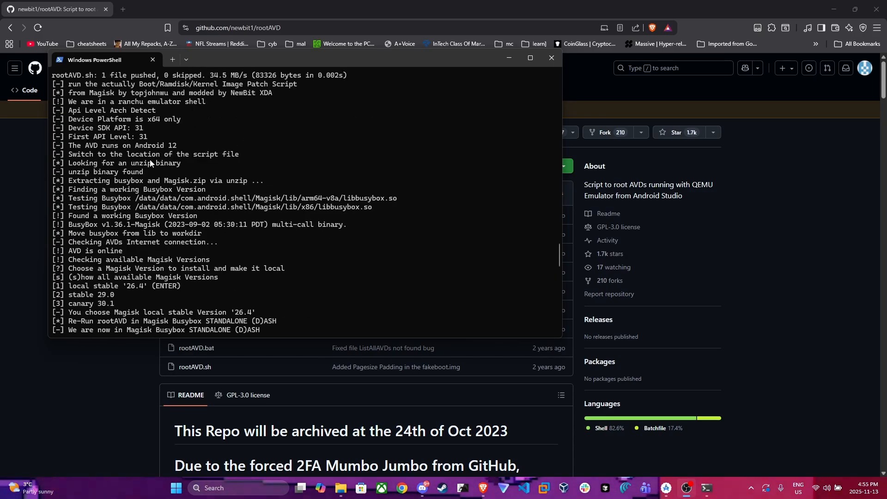
pyautogui.scroll(-15, 156, 172)
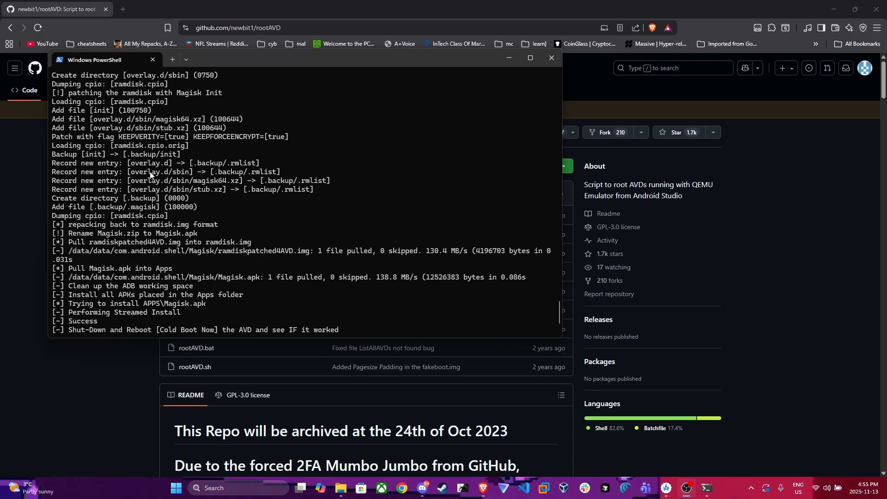
pyautogui.moveTo(69, 218); pyautogui.dragTo(181, 280)
pyautogui.click(104, 211)
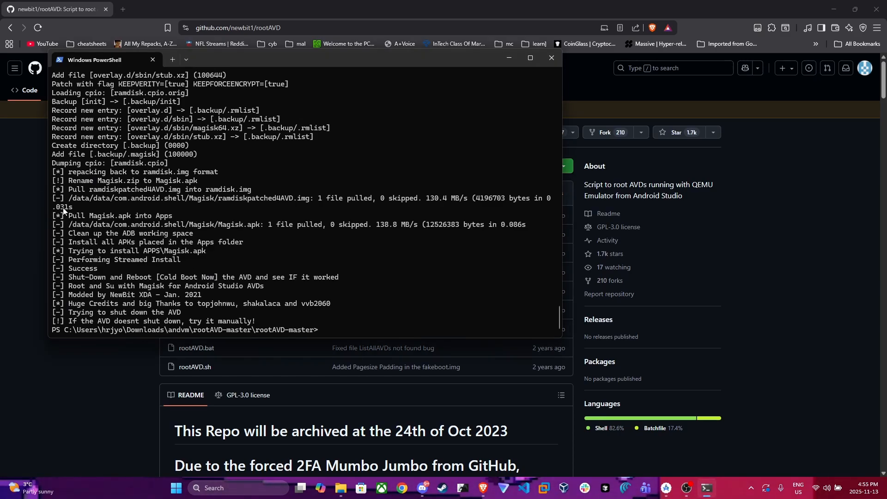
pyautogui.moveTo(63, 211); pyautogui.dragTo(256, 322)
pyautogui.click(152, 226)
pyautogui.scroll(13, 176, 218)
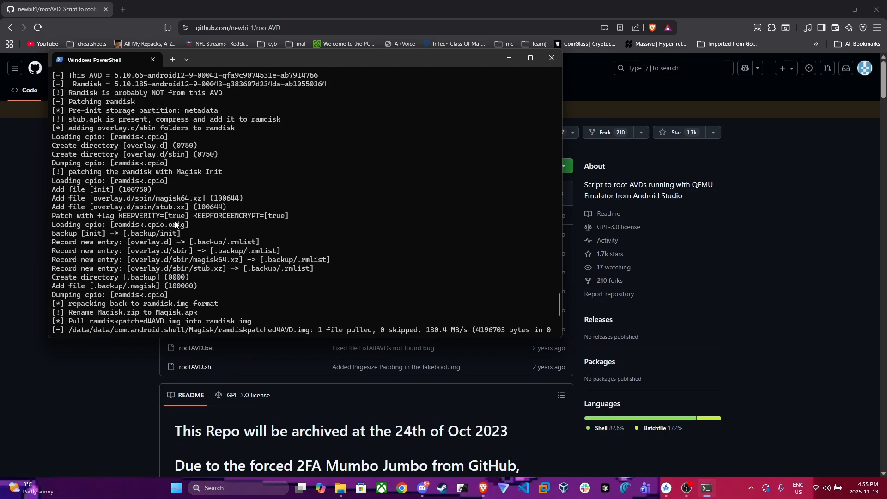
pyautogui.scroll(4, 232, 237)
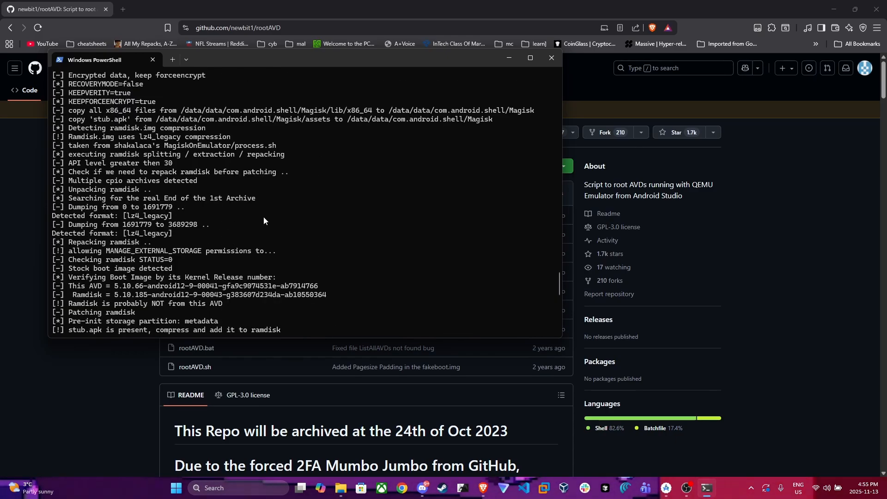
pyautogui.scroll(-15, 263, 217)
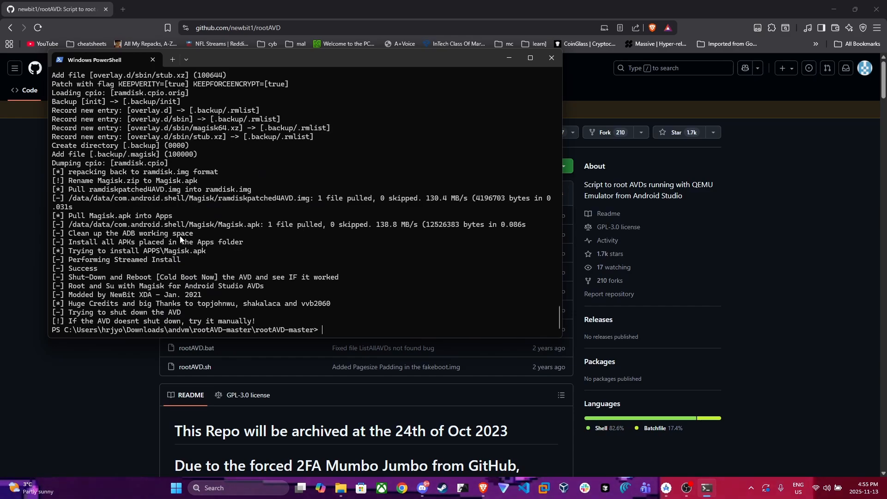
pyautogui.moveTo(239, 225); pyautogui.dragTo(378, 226)
pyautogui.click(379, 227)
# Step: Check rootAVD's closing notes about the AVD shutdown against the Device Manager in Android Studio and start the Pixel 4
pyautogui.click(666, 488)
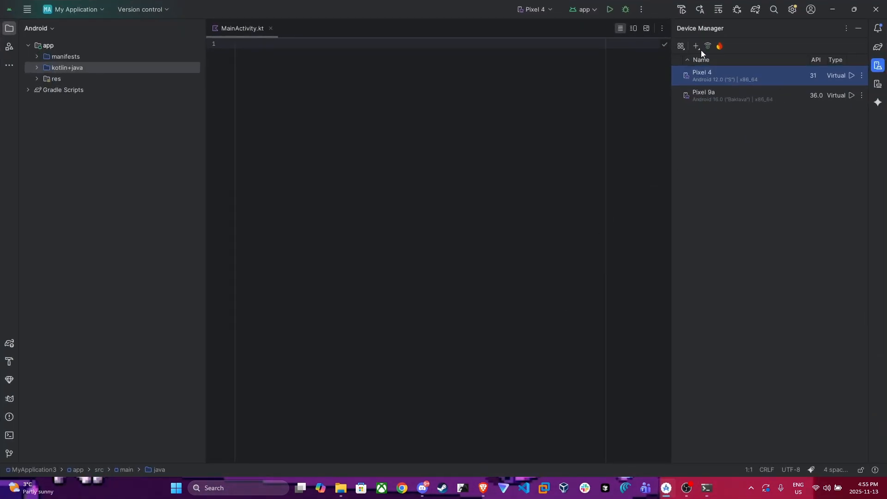
pyautogui.moveTo(464, 9); pyautogui.dragTo(592, 1)
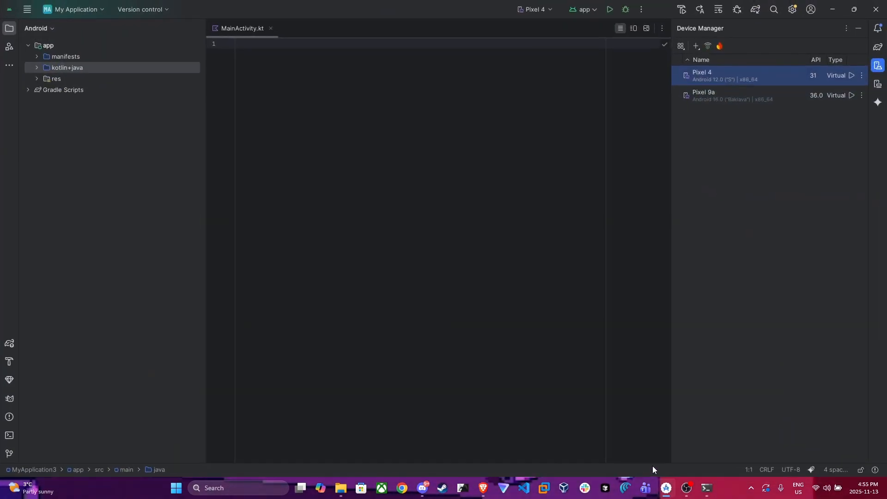
pyautogui.click(709, 493)
pyautogui.moveTo(86, 325); pyautogui.dragTo(254, 322)
pyautogui.moveTo(70, 314); pyautogui.dragTo(180, 312)
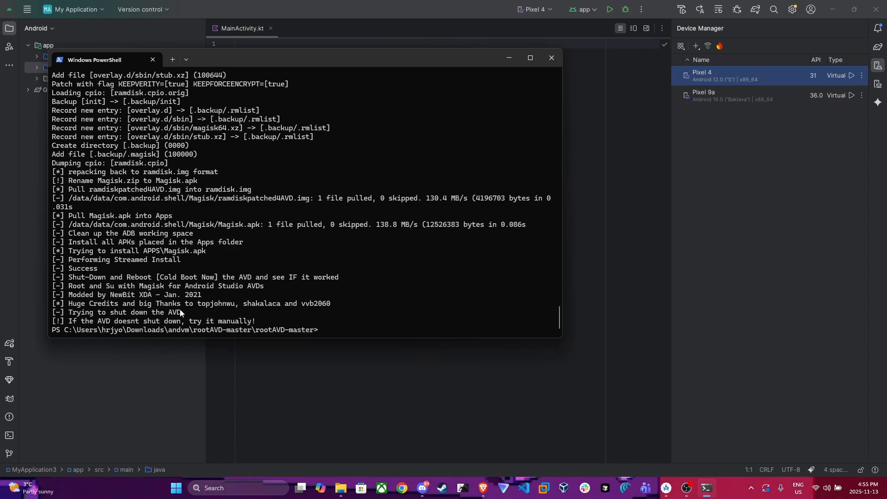
pyautogui.moveTo(123, 305); pyautogui.dragTo(229, 303)
pyautogui.click(850, 76)
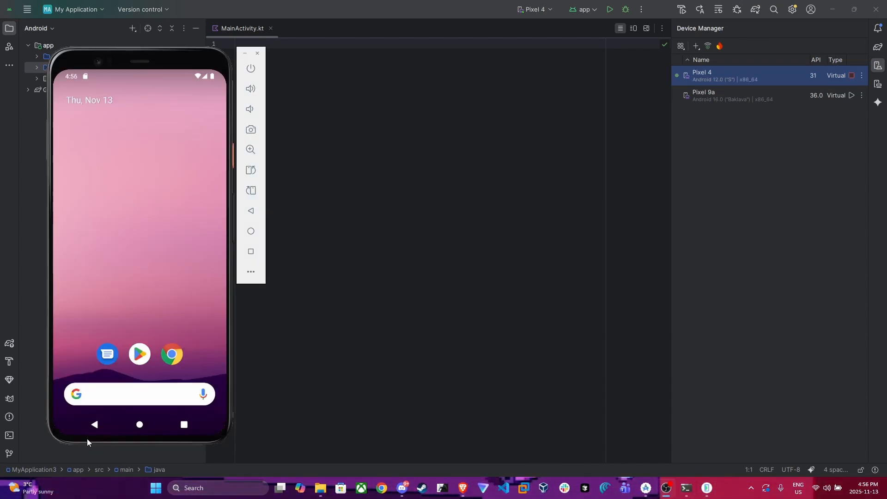
# Step: Open Magisk from the emulated phone's app list and check the installation status on its Home page
pyautogui.moveTo(149, 55); pyautogui.dragTo(202, 58)
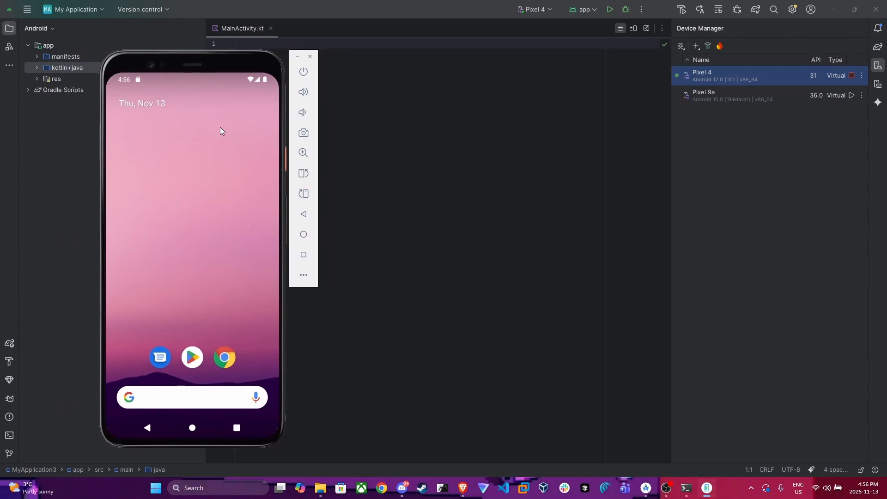
pyautogui.moveTo(167, 265); pyautogui.dragTo(168, 152)
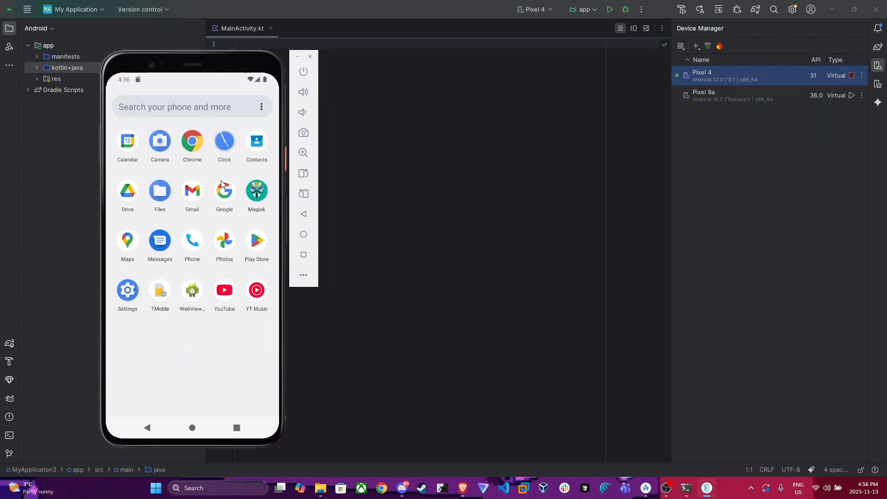
pyautogui.click(256, 190)
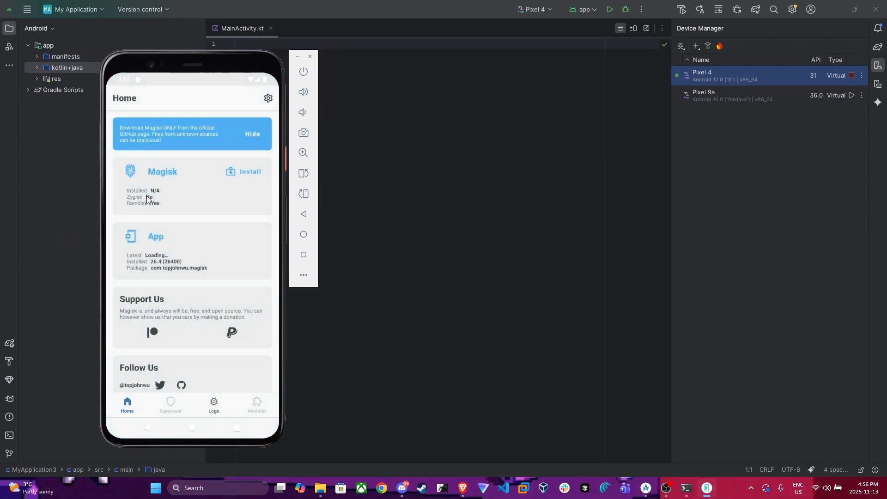
pyautogui.scroll(-3, 189, 201)
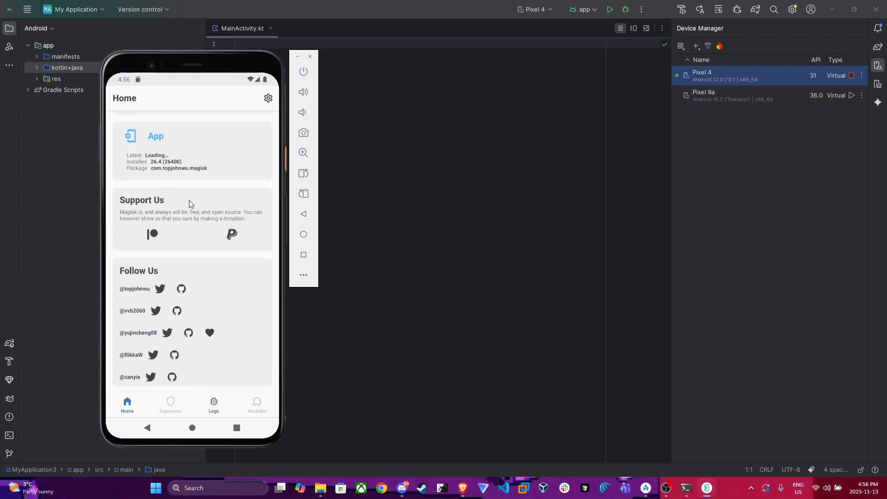
pyautogui.scroll(3, 189, 201)
pyautogui.scroll(-3, 194, 198)
pyautogui.scroll(3, 198, 195)
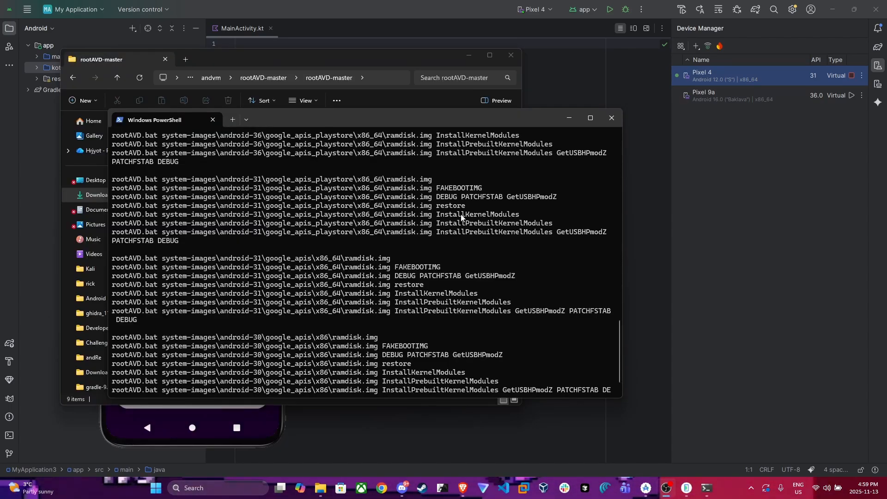
# Step: Compare the android-31 google_apis command with the other ramdisk.img examples in the rootAVD usage listing
pyautogui.moveTo(392, 260); pyautogui.dragTo(357, 259)
pyautogui.click(369, 260)
pyautogui.click(354, 259)
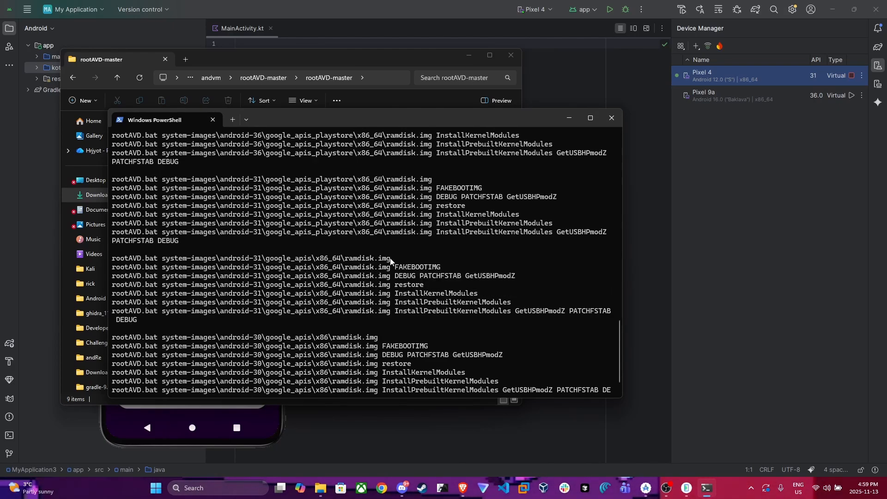
pyautogui.moveTo(391, 260); pyautogui.dragTo(194, 260)
pyautogui.click(194, 260)
pyautogui.scroll(5, 255, 231)
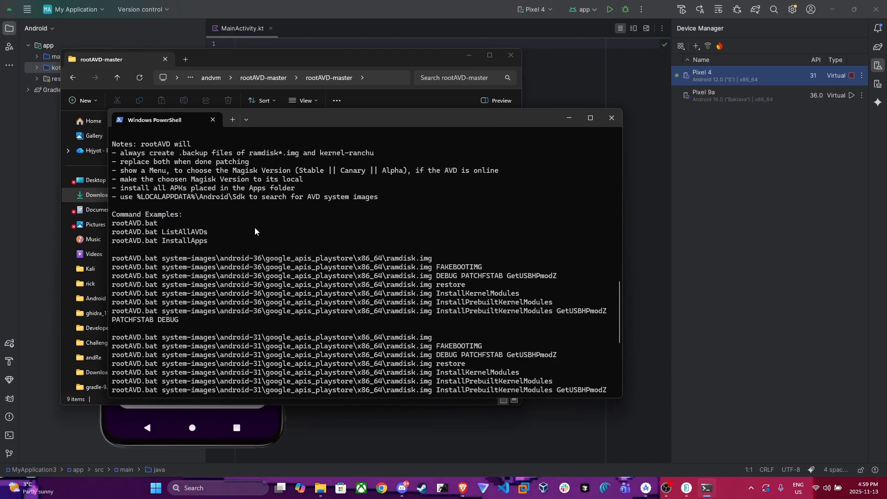
pyautogui.scroll(-4, 255, 231)
pyautogui.scroll(-6, 341, 253)
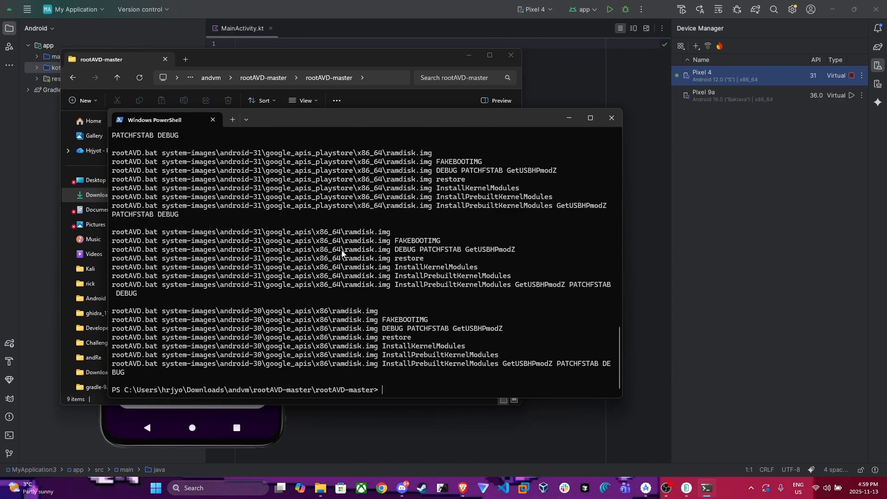
pyautogui.scroll(3, 342, 253)
# Step: Copy the example rootAVD.bat system-images\android-31\google_apis_playstore\x86_64\ramdisk.img from the output and place the emulator window beside the terminal
pyautogui.moveTo(430, 232); pyautogui.dragTo(111, 234)
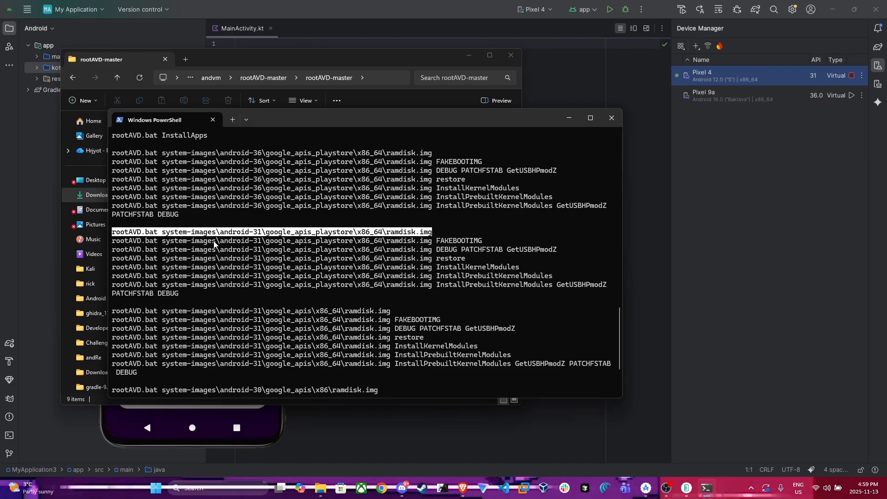
pyautogui.rightClick(228, 233)
pyautogui.moveTo(436, 233); pyautogui.dragTo(116, 234)
pyautogui.hotkey('ctrl', 'c')
pyautogui.rightClick(117, 234)
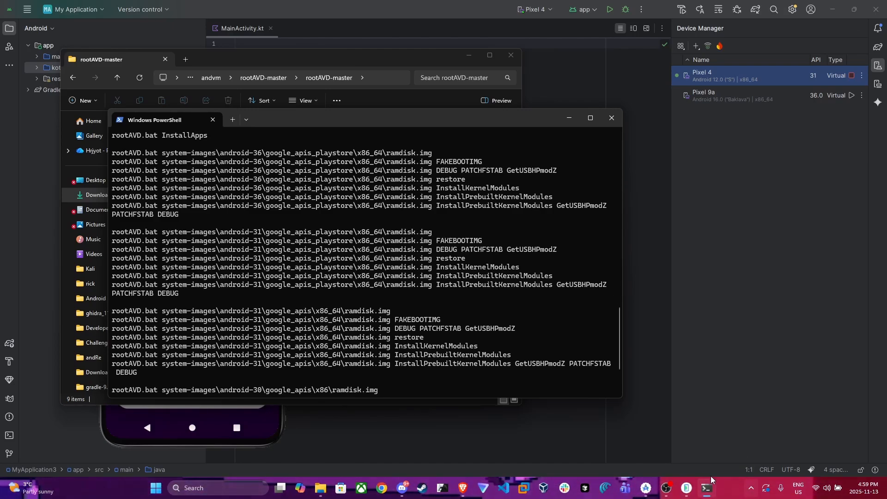
pyautogui.click(687, 487)
pyautogui.moveTo(226, 56); pyautogui.dragTo(804, 51)
# Step: Paste the copied google_apis_playstore command at the prompt, prefix it with .\, run it and choose option 1, local stable Magisk 26.4
pyautogui.scroll(-5, 437, 280)
pyautogui.rightClick(433, 355)
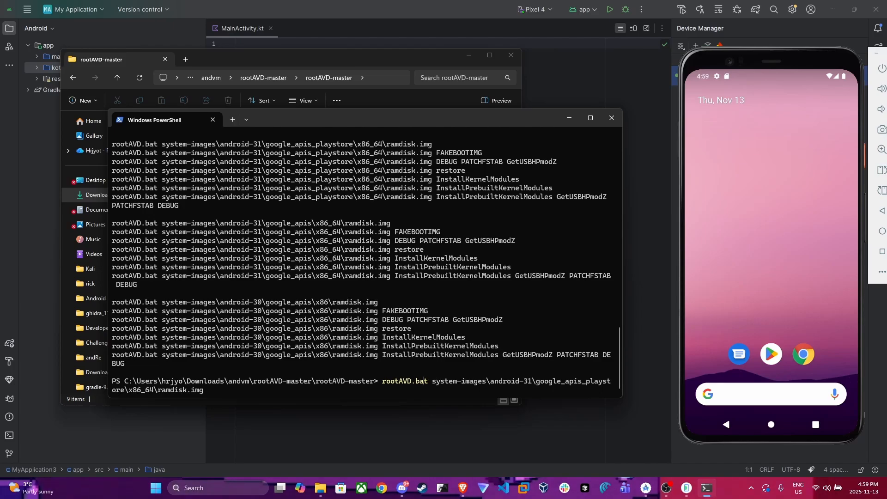
pyautogui.press('Left')
pyautogui.press('Left')
pyautogui.press('Left')
pyautogui.press('Left')
pyautogui.press('Left')
pyautogui.press('Left')
pyautogui.press('Left')
pyautogui.press('Left')
pyautogui.press('Left')
pyautogui.press('Left')
pyautogui.write('.\\')
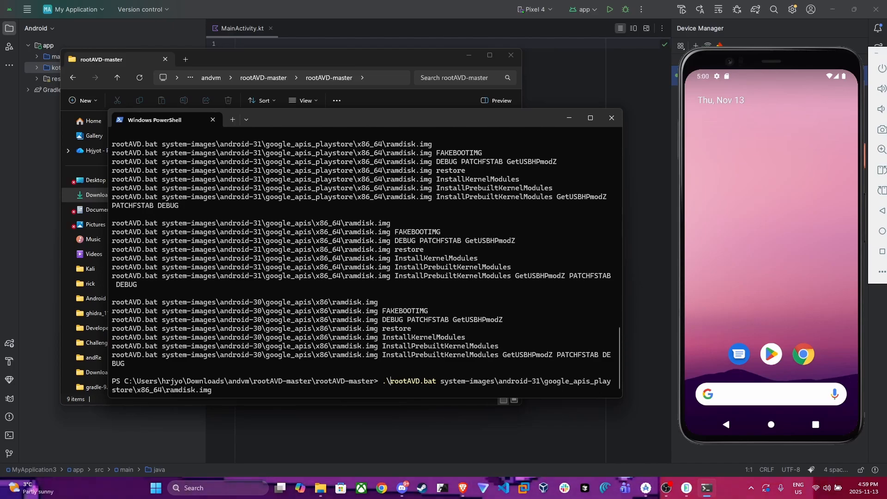
pyautogui.press('Return')
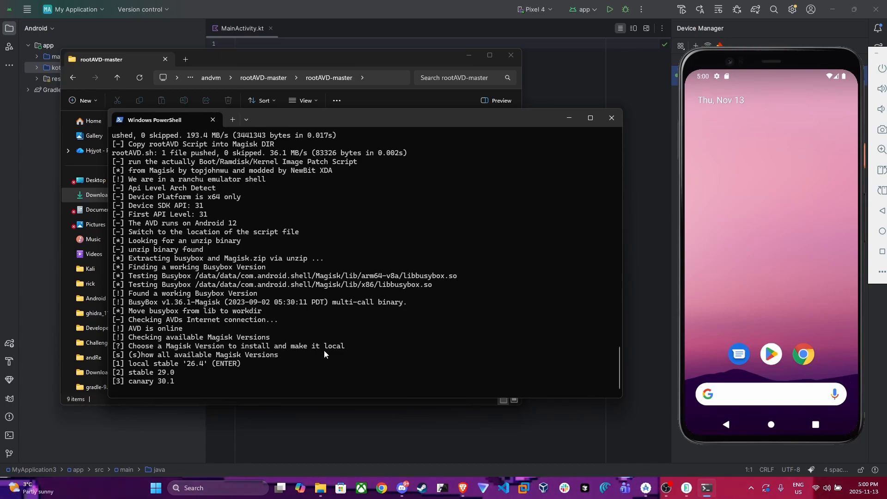
pyautogui.write('1')
pyautogui.press('Return')
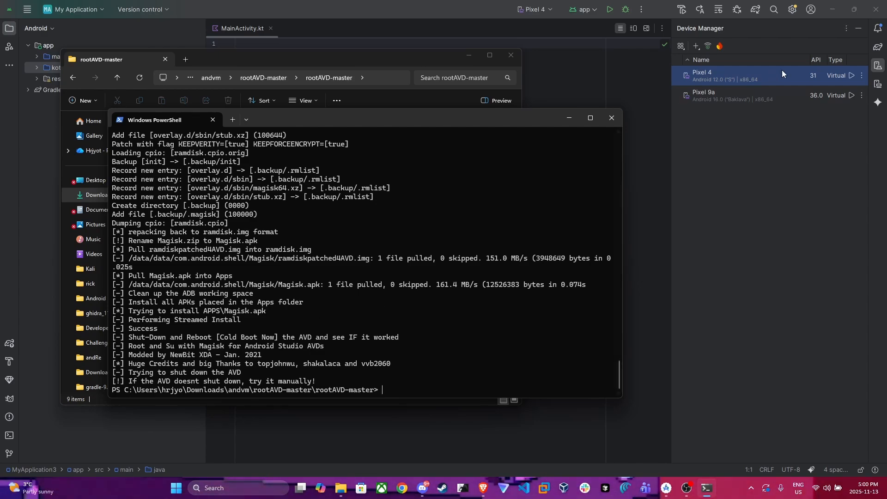
# Step: Start the Pixel 4 again, open Magisk from its app list and accept the additional setup with a reboot
pyautogui.click(851, 75)
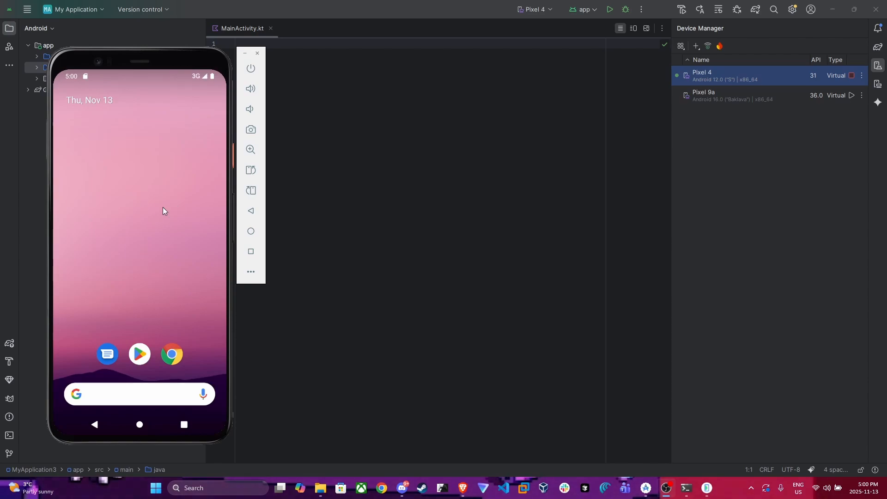
pyautogui.moveTo(162, 182); pyautogui.dragTo(164, 115)
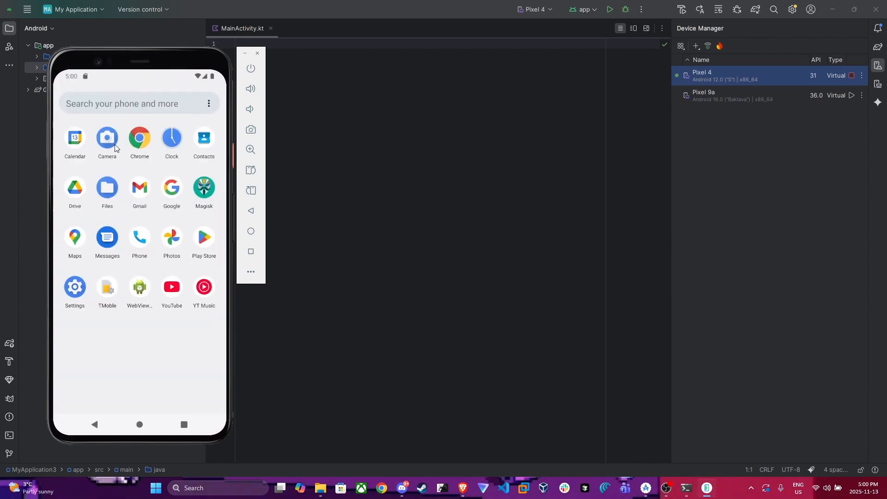
pyautogui.click(202, 190)
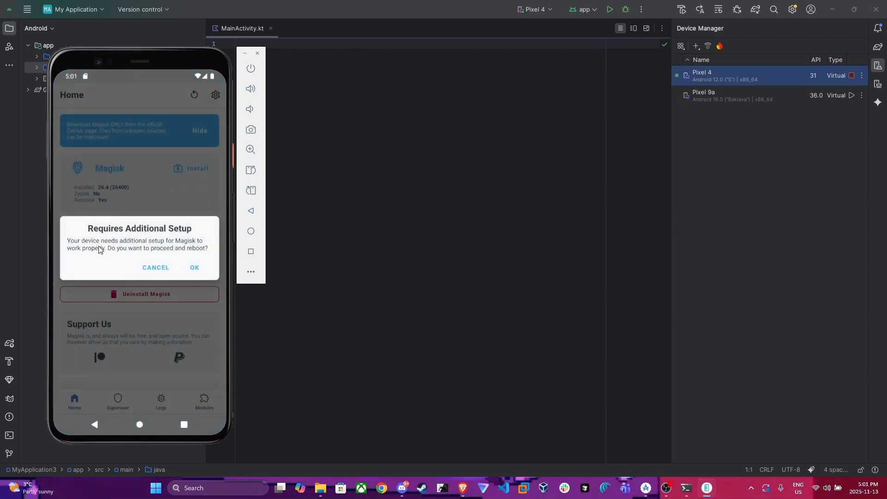
pyautogui.click(194, 269)
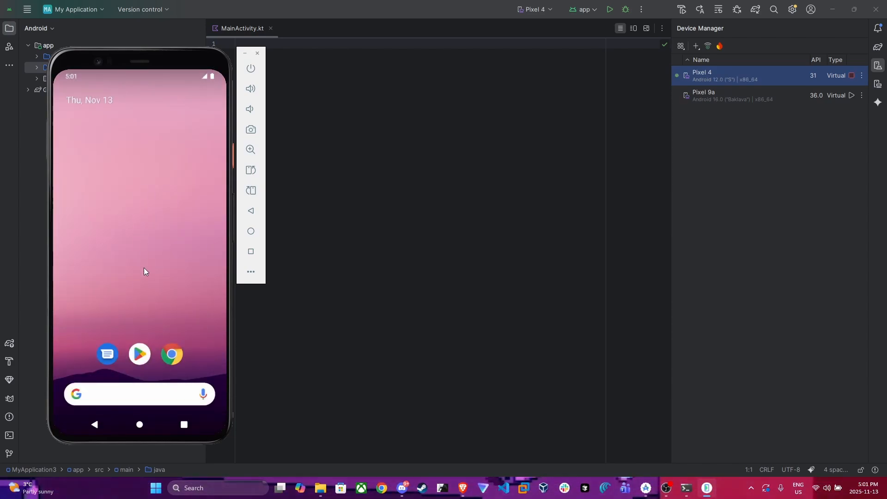
# Step: Open Magisk from the Pixel 4's app list and check its Home page for the installed version, Zygisk and Ramdisk status
pyautogui.moveTo(144, 271); pyautogui.dragTo(147, 176)
pyautogui.click(204, 189)
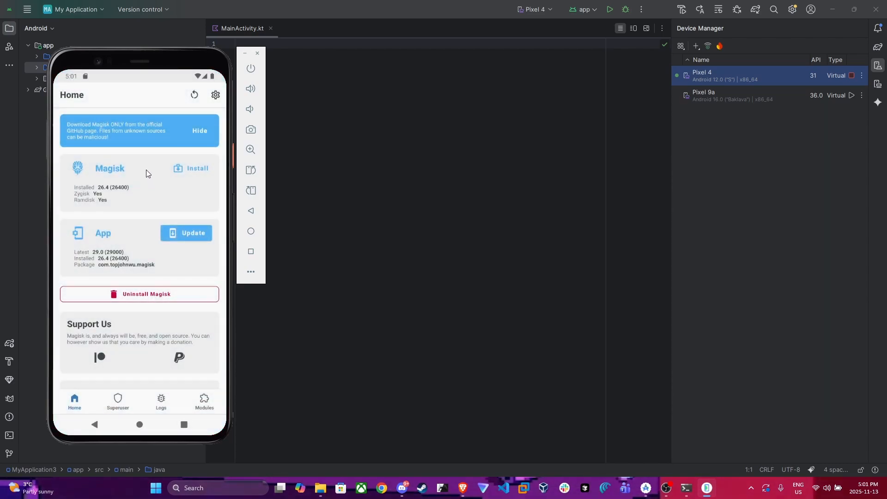
pyautogui.scroll(-3, 112, 248)
pyautogui.scroll(4, 145, 273)
pyautogui.scroll(-3, 145, 273)
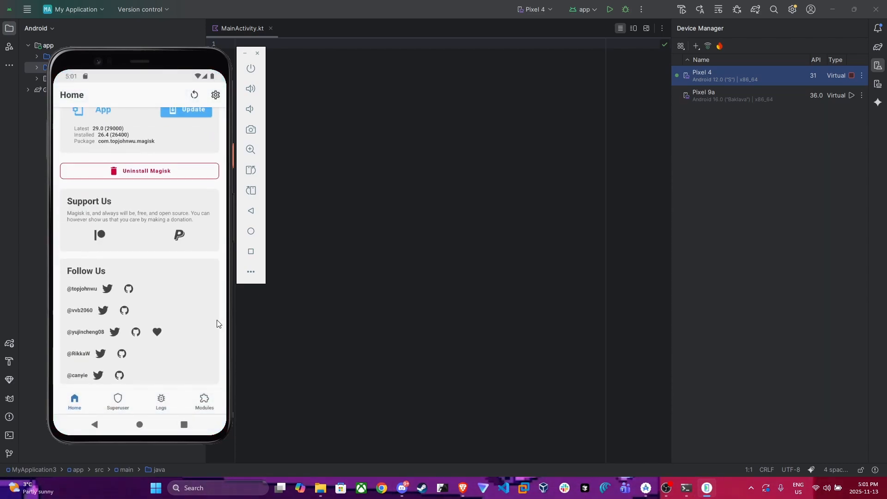
# Step: Switch to the PowerShell terminal, open a shell on the emulator with adb shell and list its root directory with ls
pyautogui.click(685, 487)
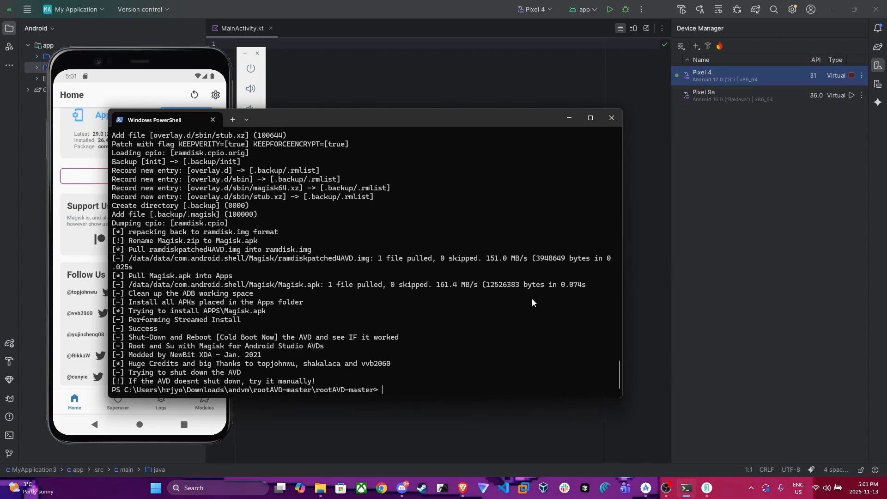
pyautogui.write('adb shell')
pyautogui.press('Return')
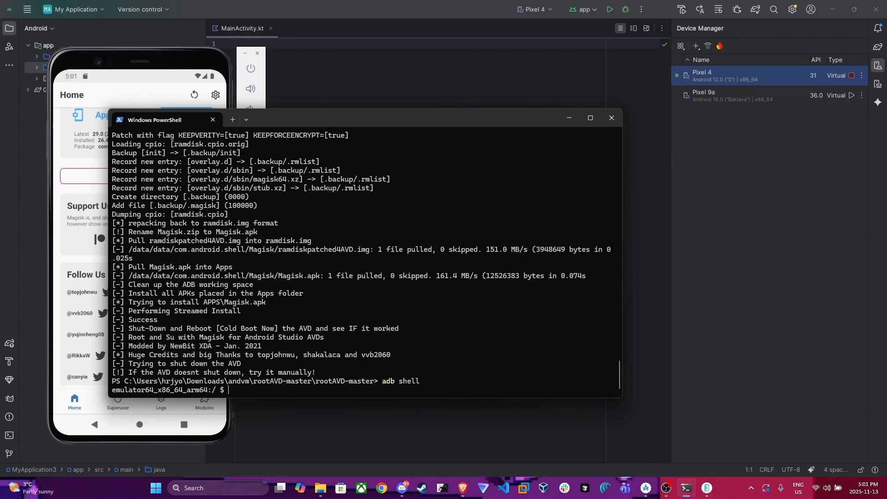
pyautogui.write('ls')
pyautogui.press('Return')
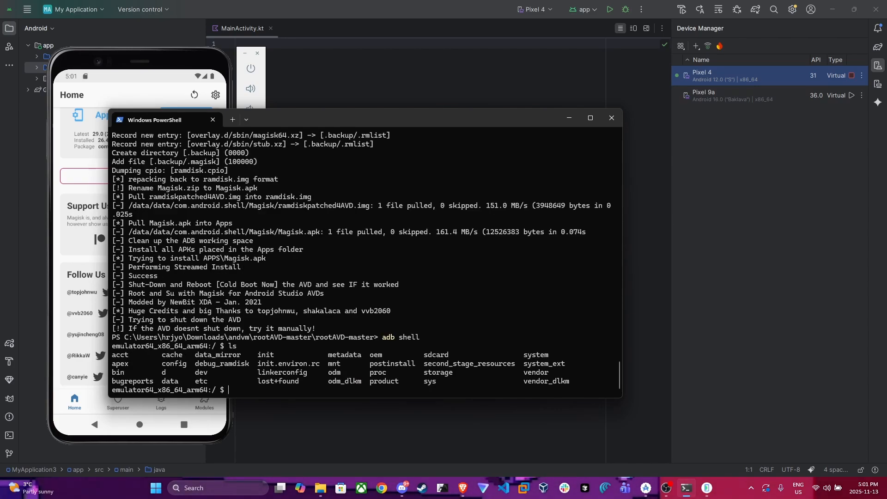
# Step: Gain root in the adb shell with su, granting Shell's superuser request Forever, and list the directory again with ls
pyautogui.write('su')
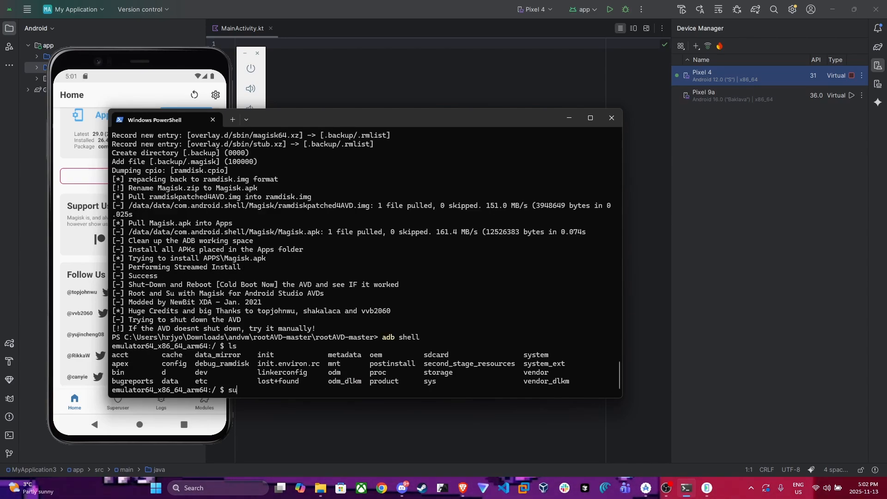
pyautogui.press('Return')
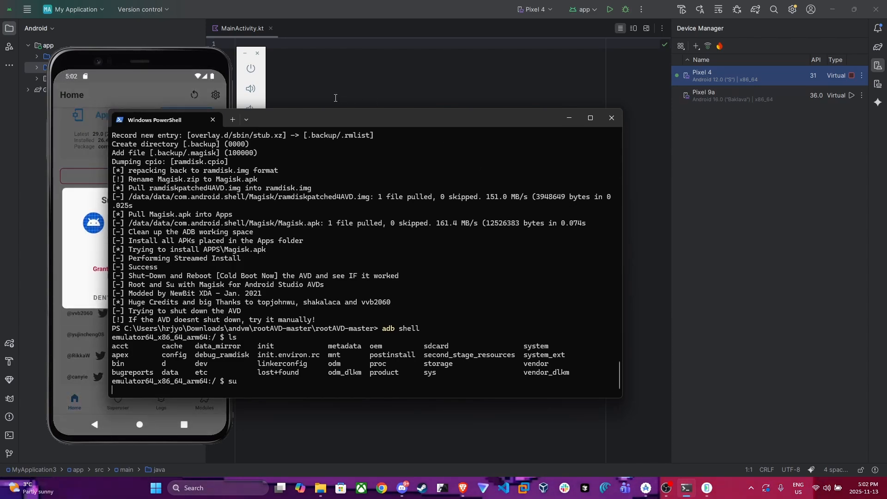
pyautogui.moveTo(317, 117); pyautogui.dragTo(483, 100)
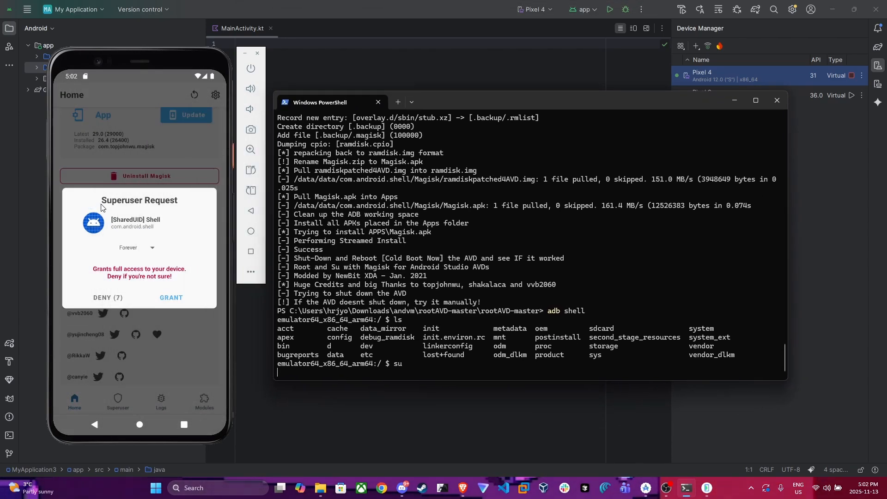
pyautogui.click(172, 298)
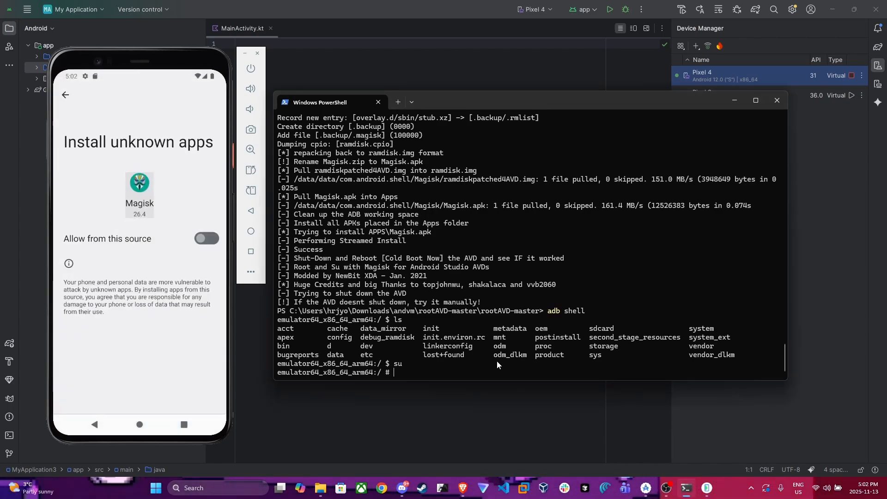
pyautogui.write('ls')
pyautogui.press('Return')
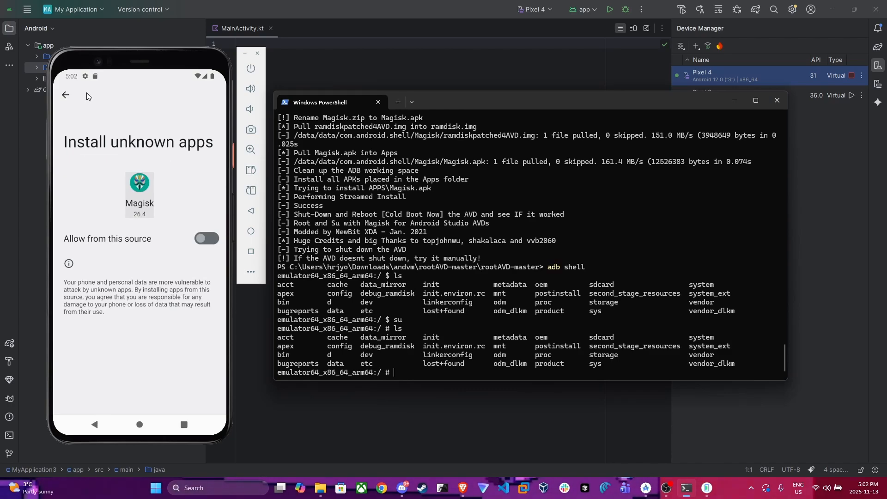
# Step: Leave the emulator's Install unknown apps page and review the ls output and Magisk's Home page
pyautogui.click(66, 96)
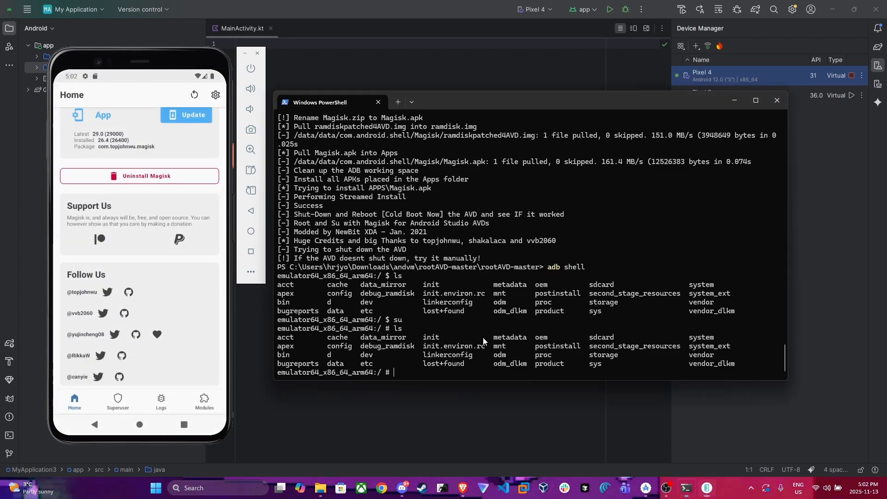
pyautogui.moveTo(751, 364); pyautogui.dragTo(377, 312)
pyautogui.click(363, 337)
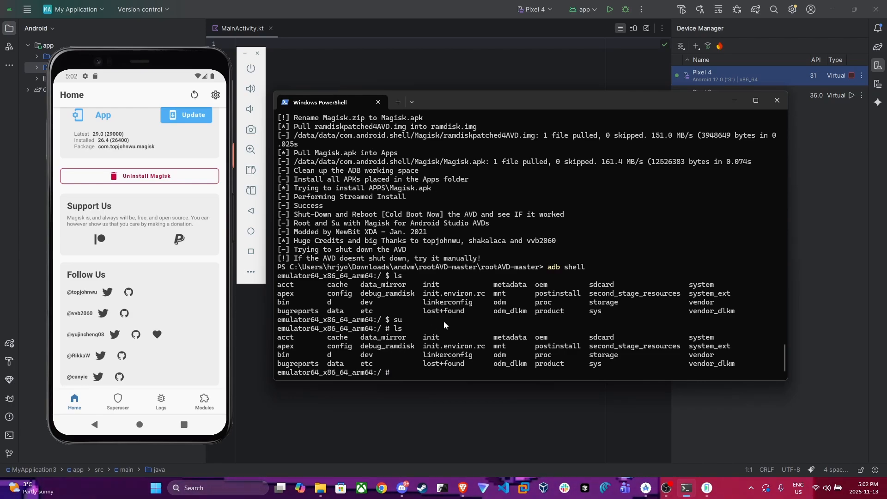
pyautogui.scroll(3, 138, 241)
pyautogui.scroll(-3, 158, 240)
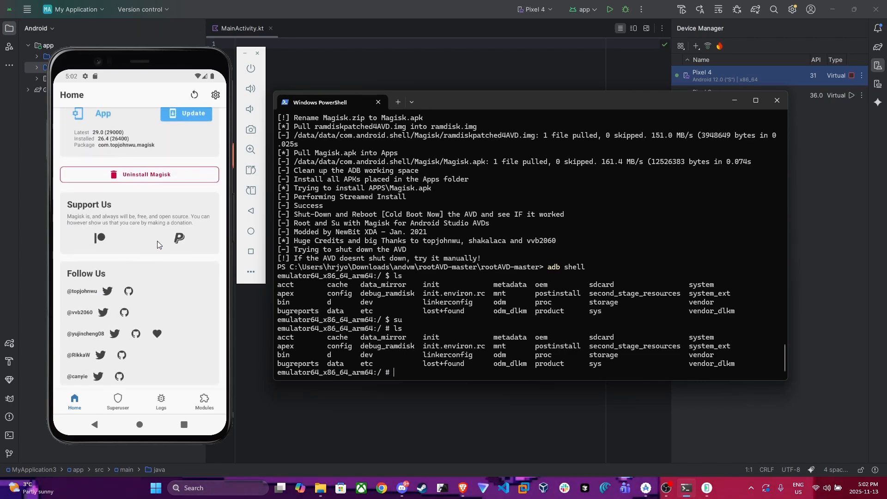
pyautogui.scroll(3, 157, 240)
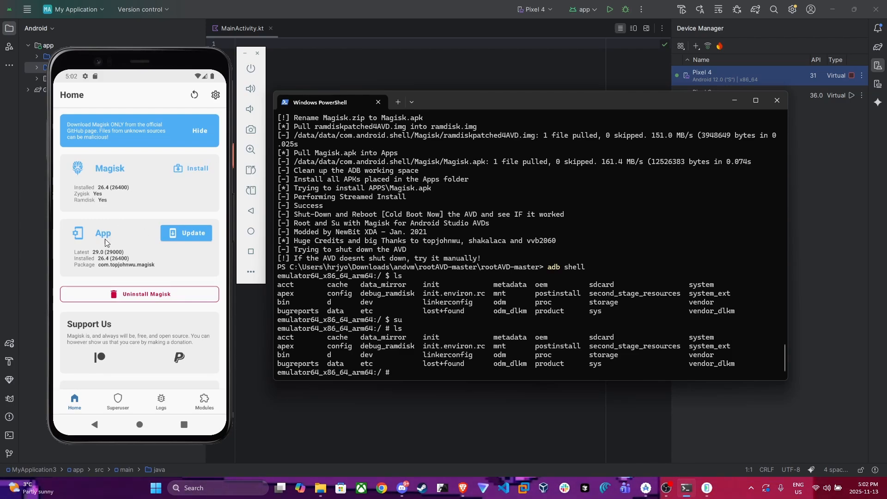
# Step: Open the Play Store from the emulator's app list to check that it works, and return to the home screen
pyautogui.click(139, 424)
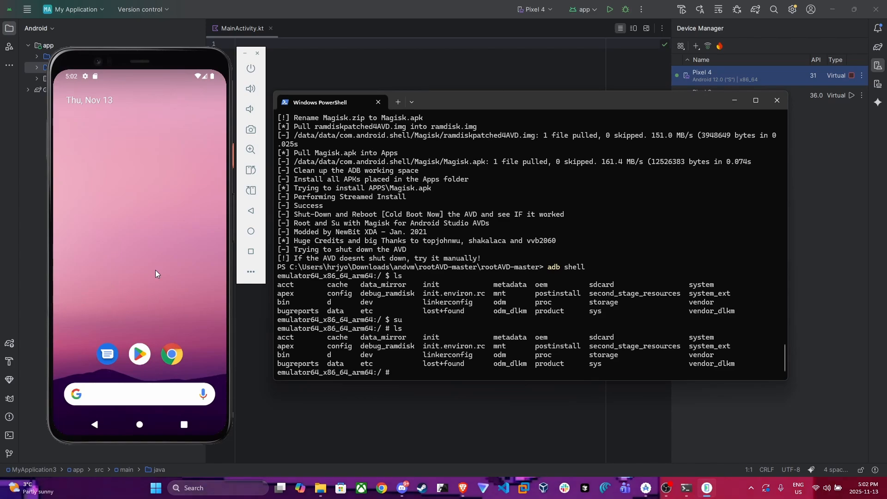
pyautogui.moveTo(159, 267); pyautogui.dragTo(151, 144)
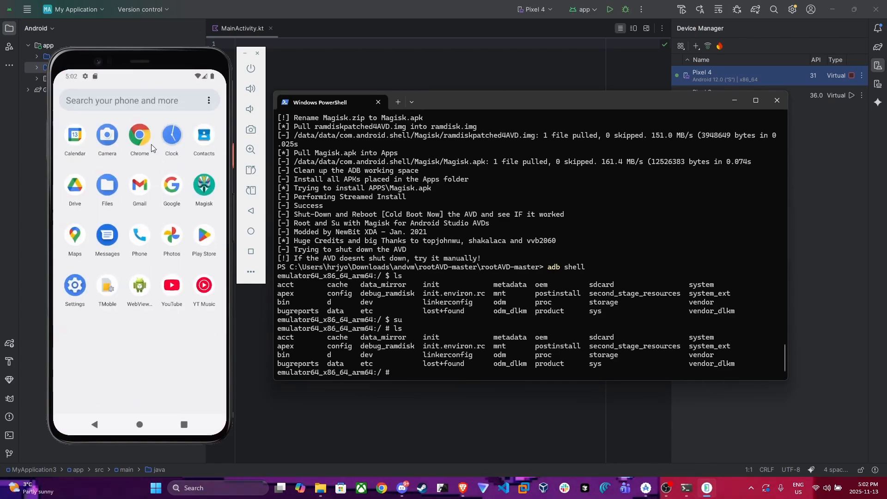
pyautogui.click(204, 244)
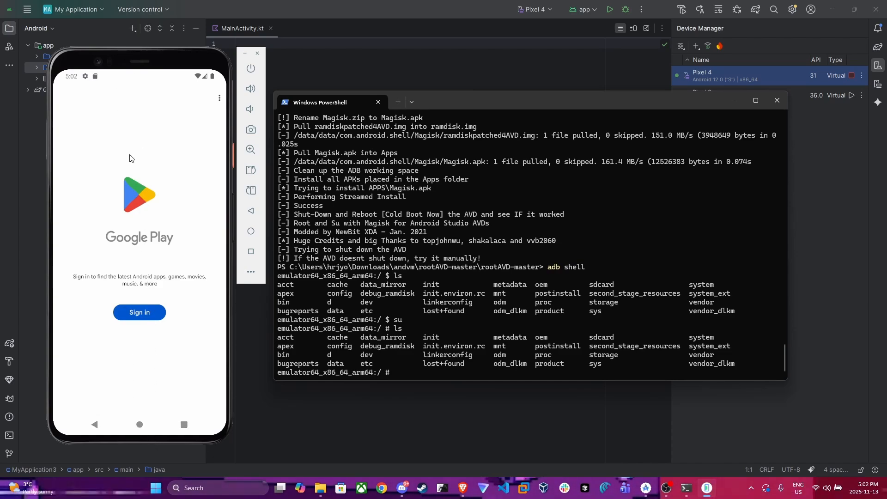
pyautogui.click(138, 425)
pyautogui.moveTo(130, 271); pyautogui.dragTo(136, 136)
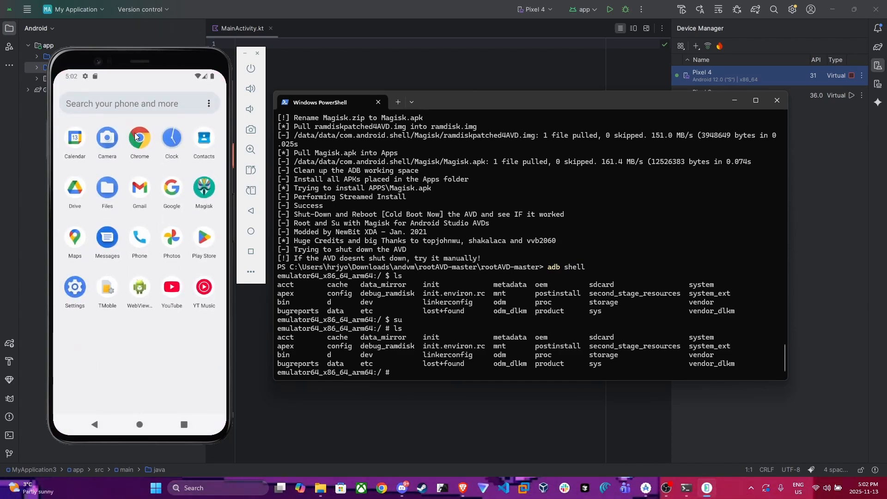
pyautogui.moveTo(143, 337); pyautogui.dragTo(145, 185)
pyautogui.moveTo(160, 320); pyautogui.dragTo(160, 403)
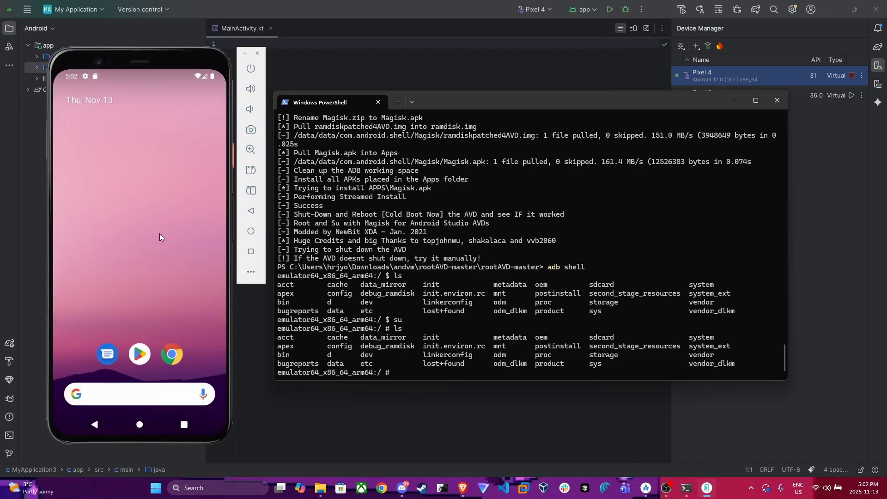